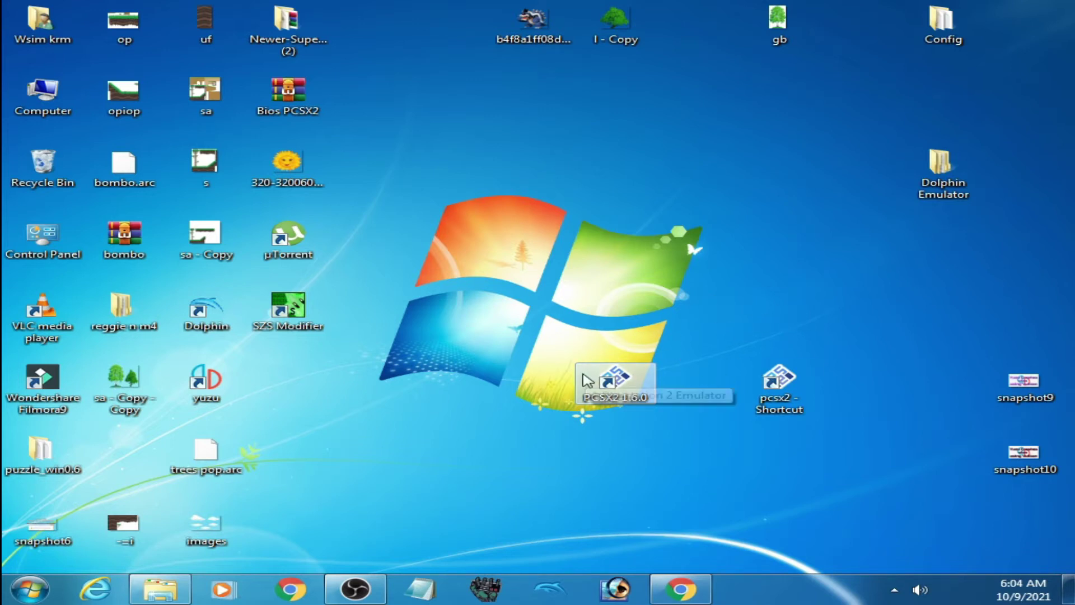
pyautogui.click(798, 401)
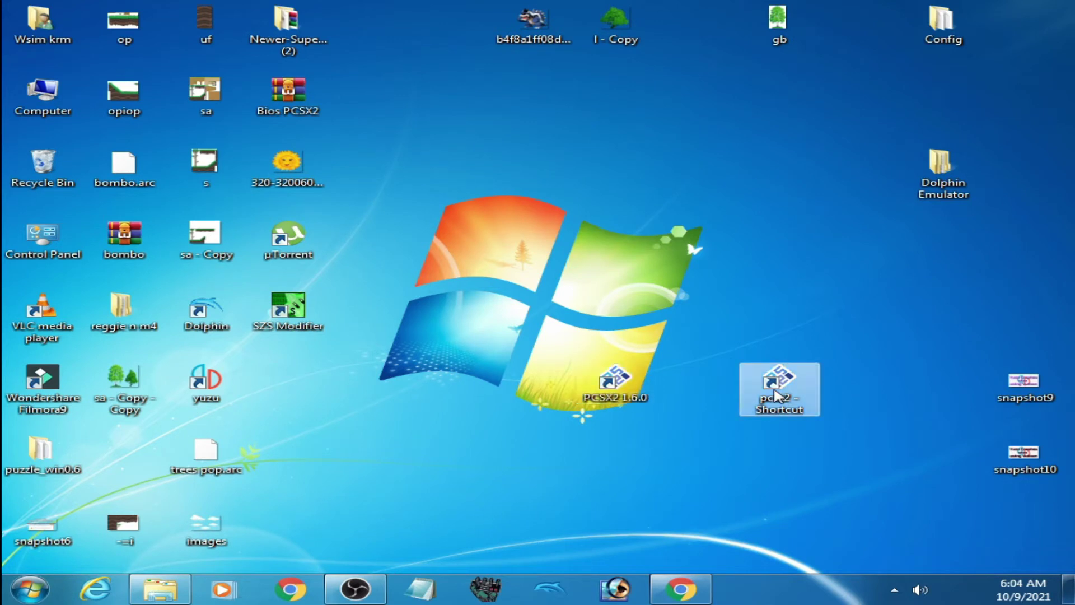
pyautogui.click(626, 395)
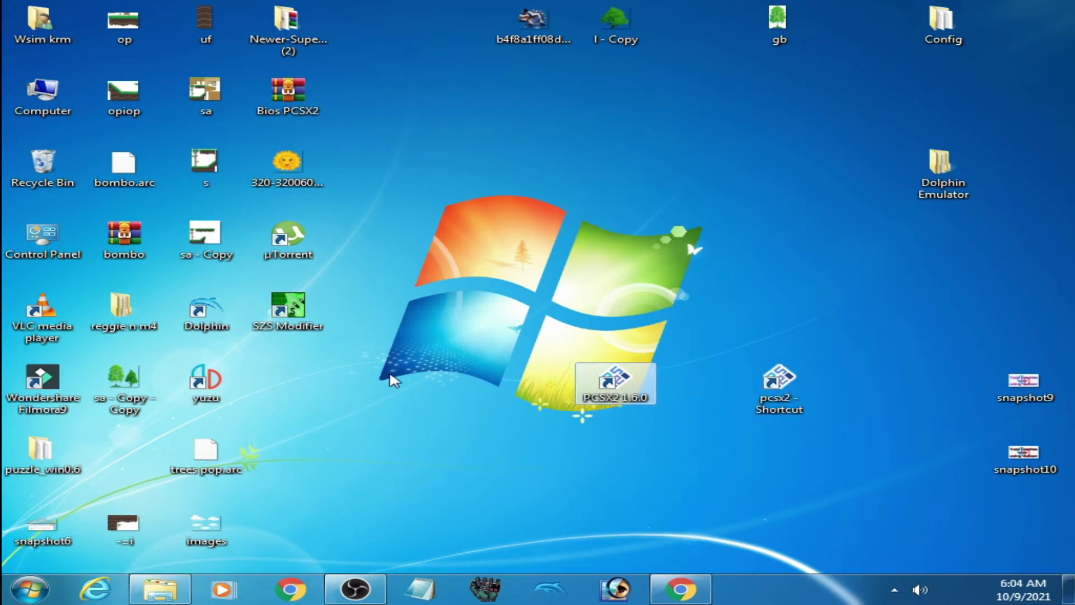
# Run pcsx2-1.6.0-setup from the Downloads folder to view its installation modes, cancel the setup and close the folder
pyautogui.click(178, 588)
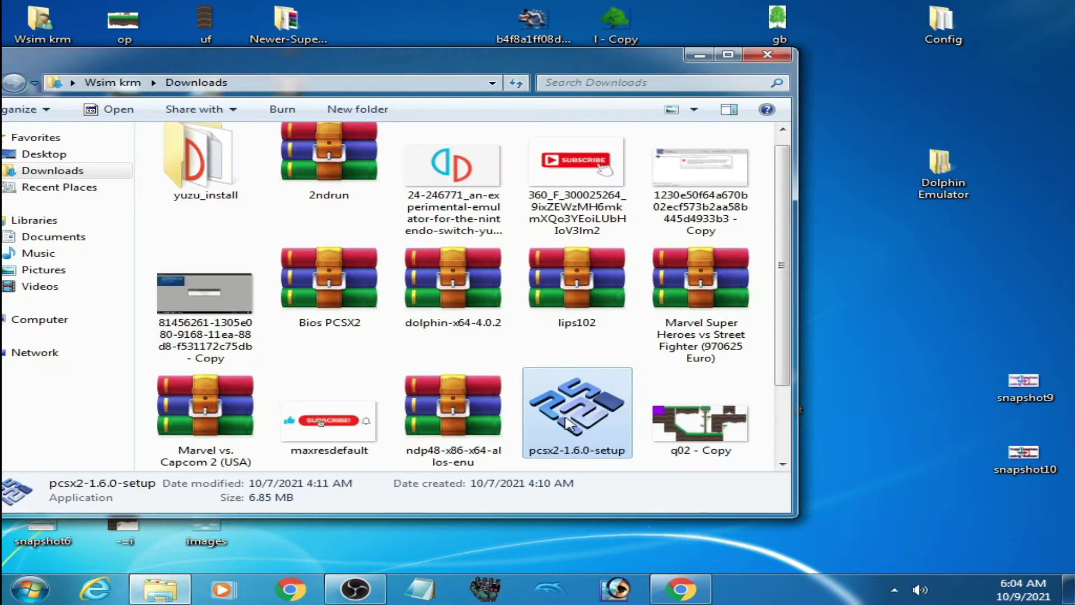
pyautogui.doubleClick(567, 419)
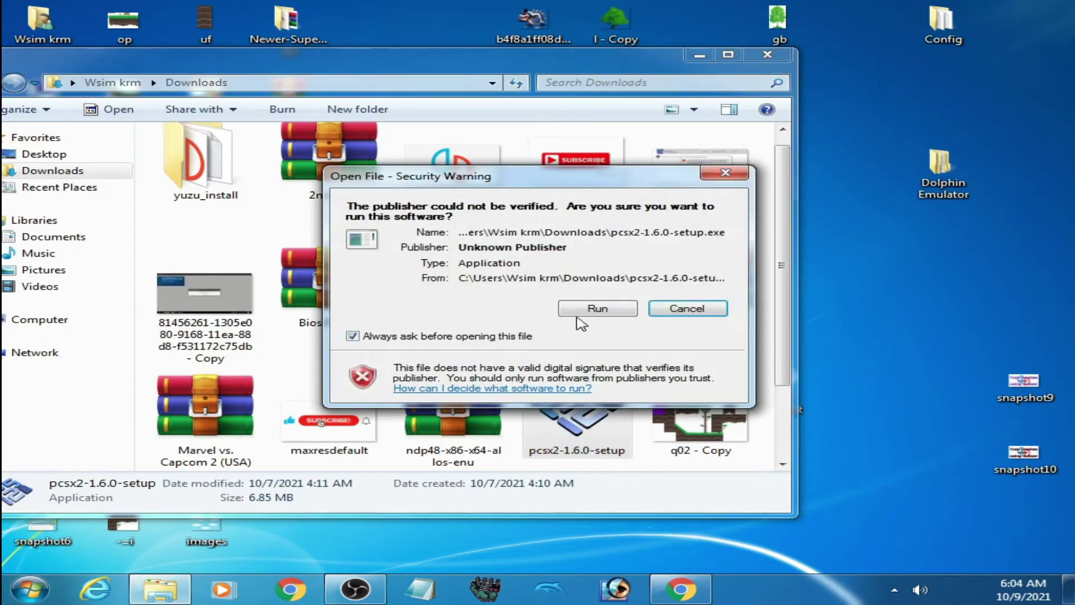
pyautogui.click(579, 311)
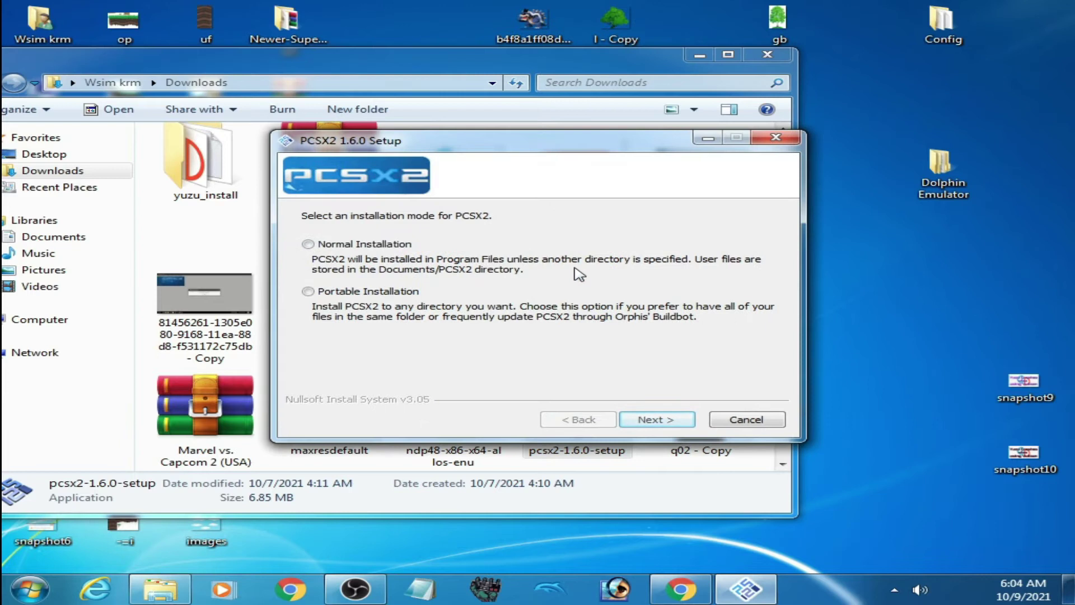
pyautogui.moveTo(424, 154); pyautogui.dragTo(557, 178)
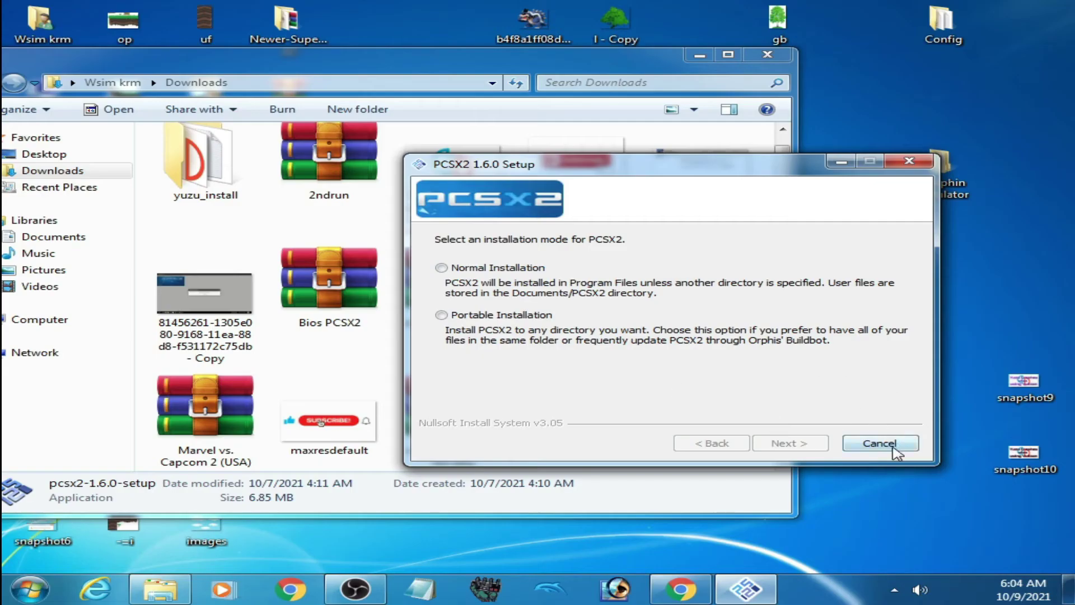
pyautogui.click(894, 448)
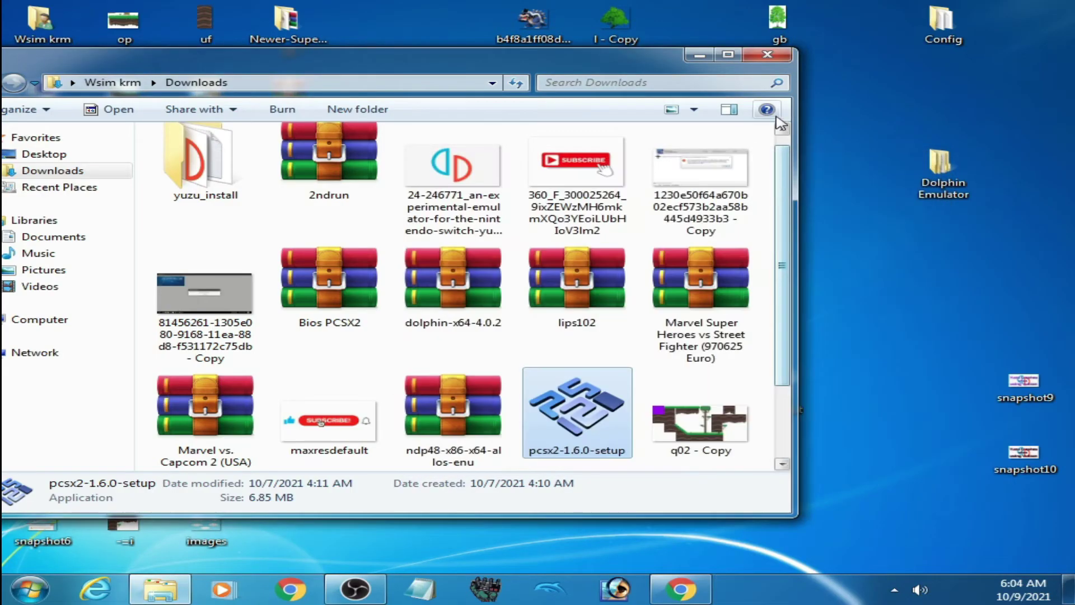
pyautogui.click(779, 56)
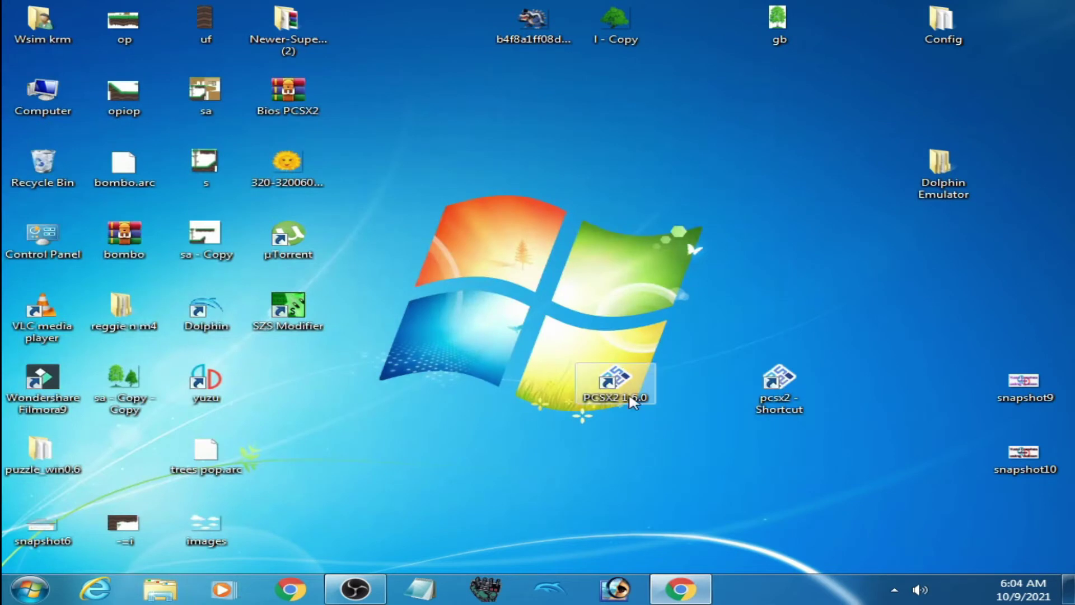
# Open the file location of the "pcsx2 - Shortcut" desktop shortcut to view the normal installation's folder
pyautogui.click(779, 401)
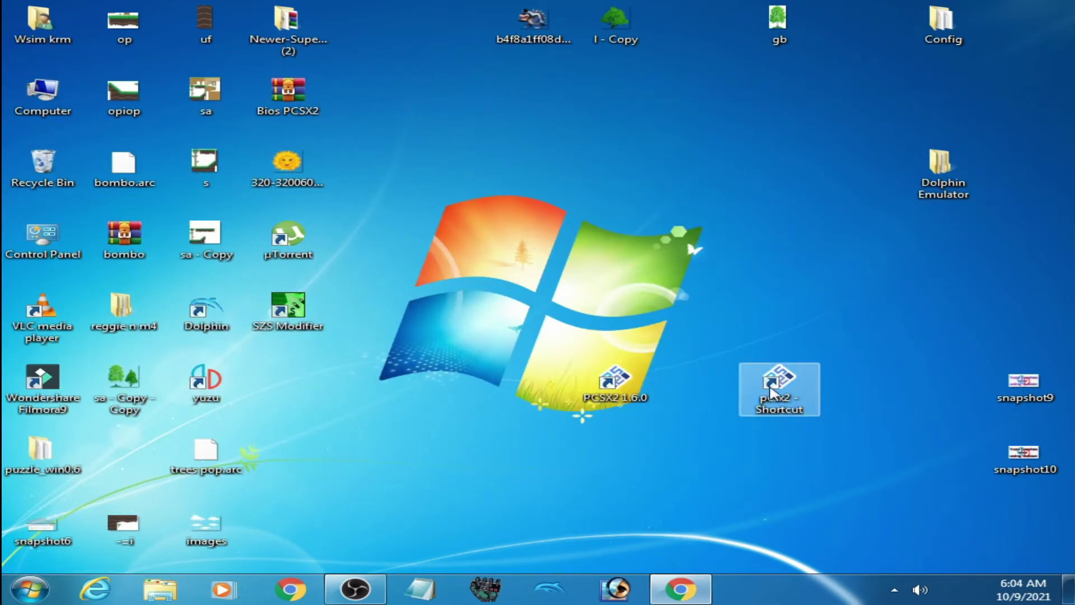
pyautogui.click(605, 399)
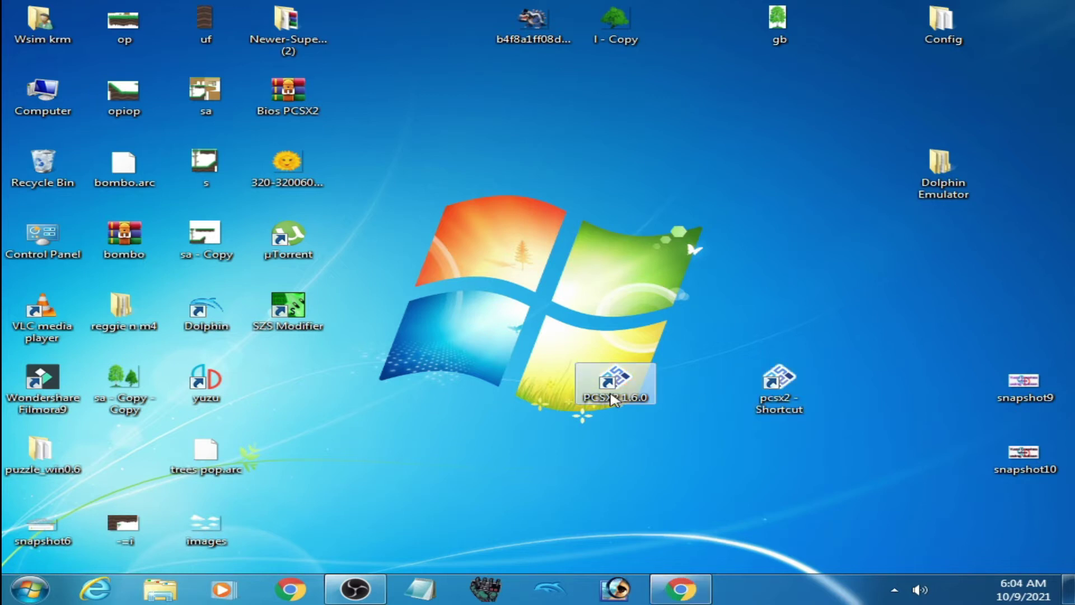
pyautogui.click(778, 387)
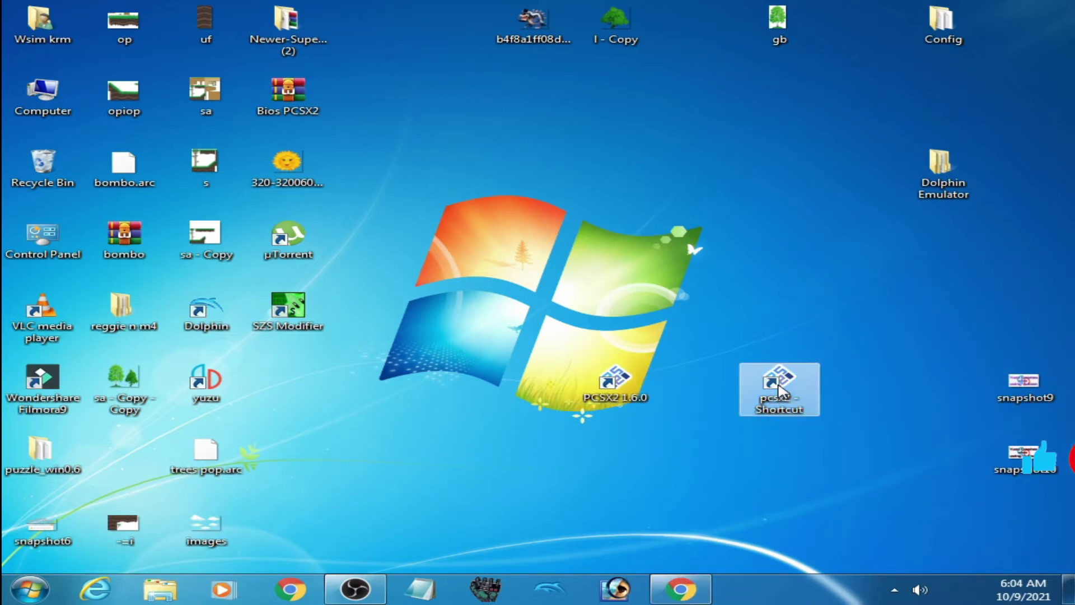
pyautogui.rightClick(780, 389)
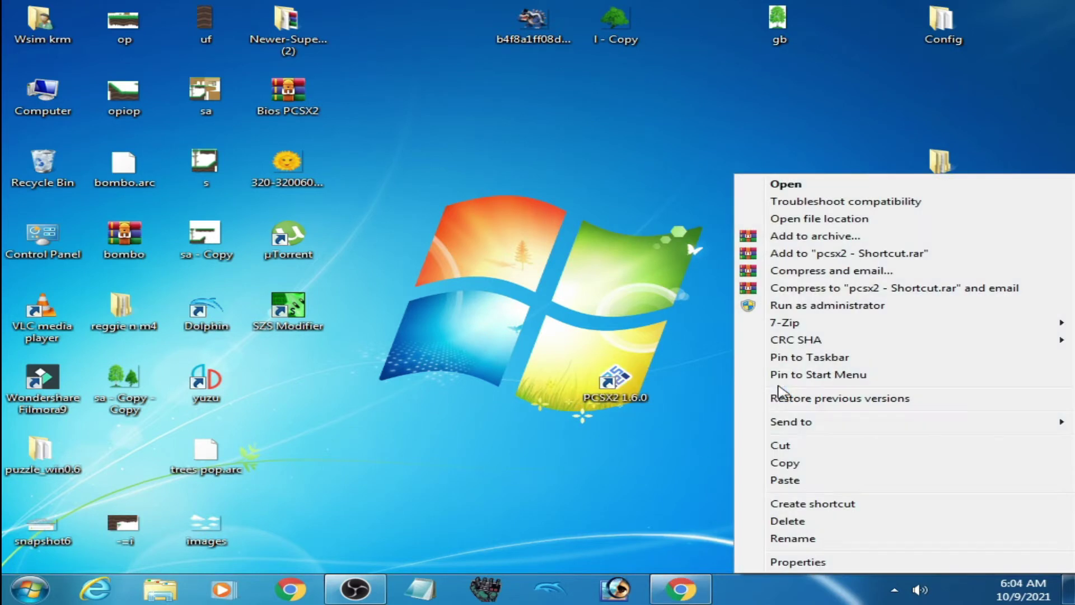
pyautogui.click(814, 220)
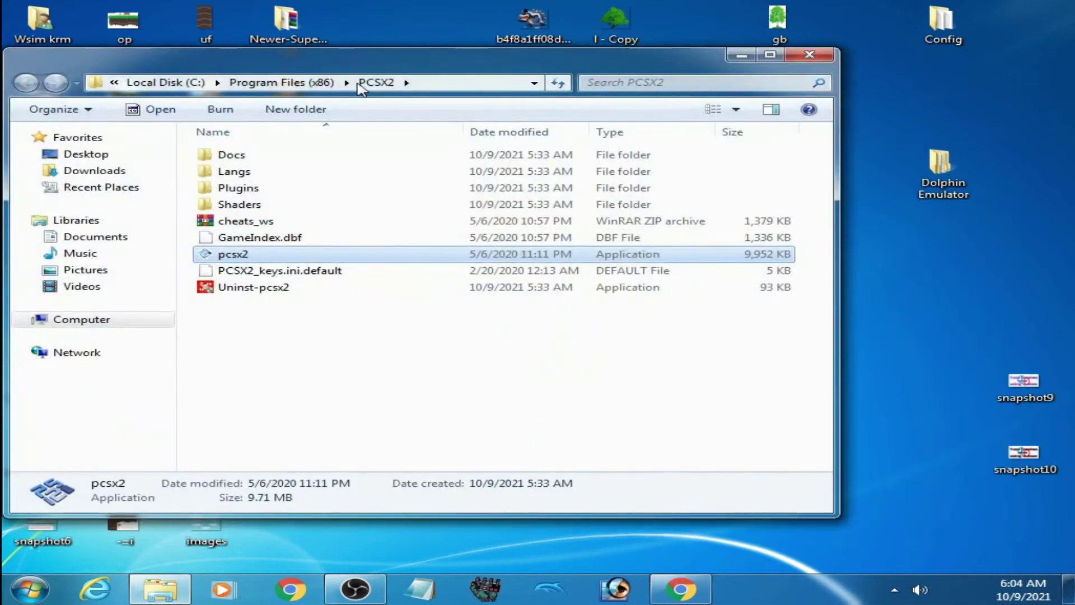
pyautogui.moveTo(364, 67); pyautogui.dragTo(476, 116)
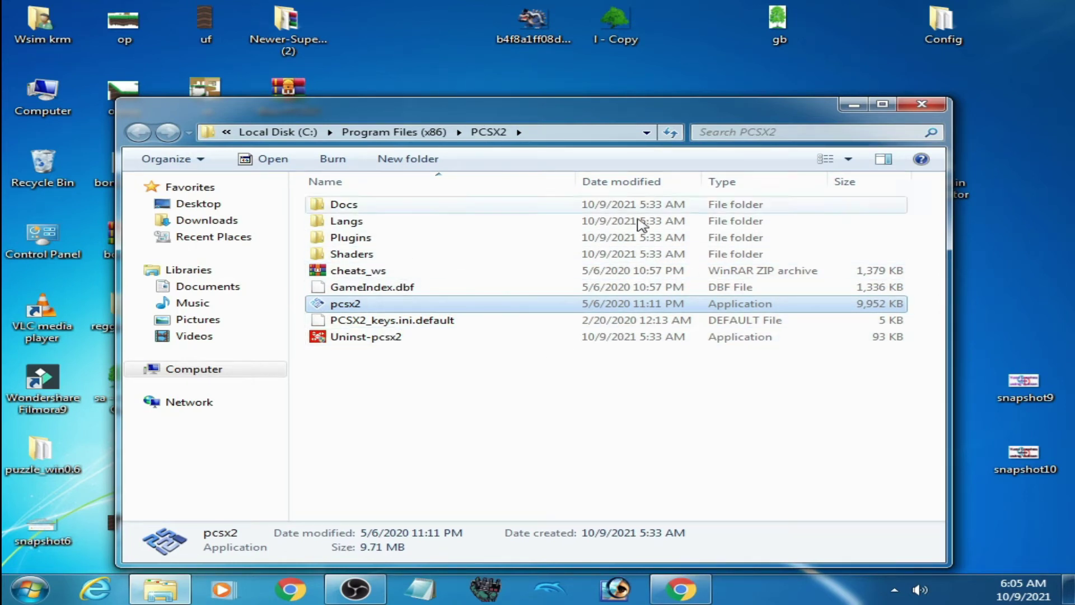
# Browse from Computer to C:\Program Files (x86)\PCSX2 to show the normal installation path, and close both folder windows
pyautogui.doubleClick(43, 95)
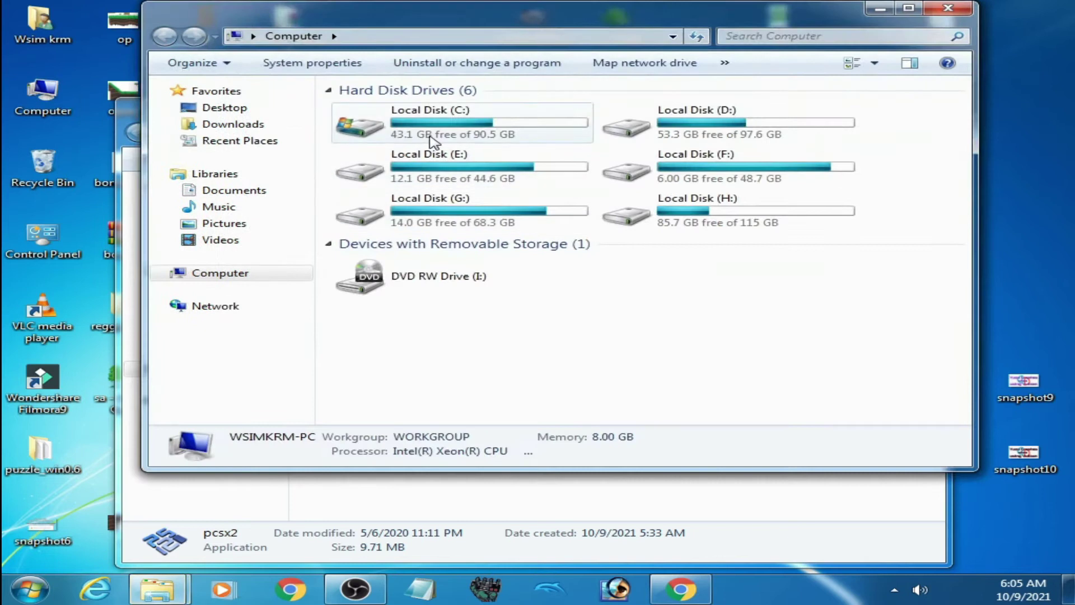
pyautogui.doubleClick(431, 132)
pyautogui.doubleClick(431, 225)
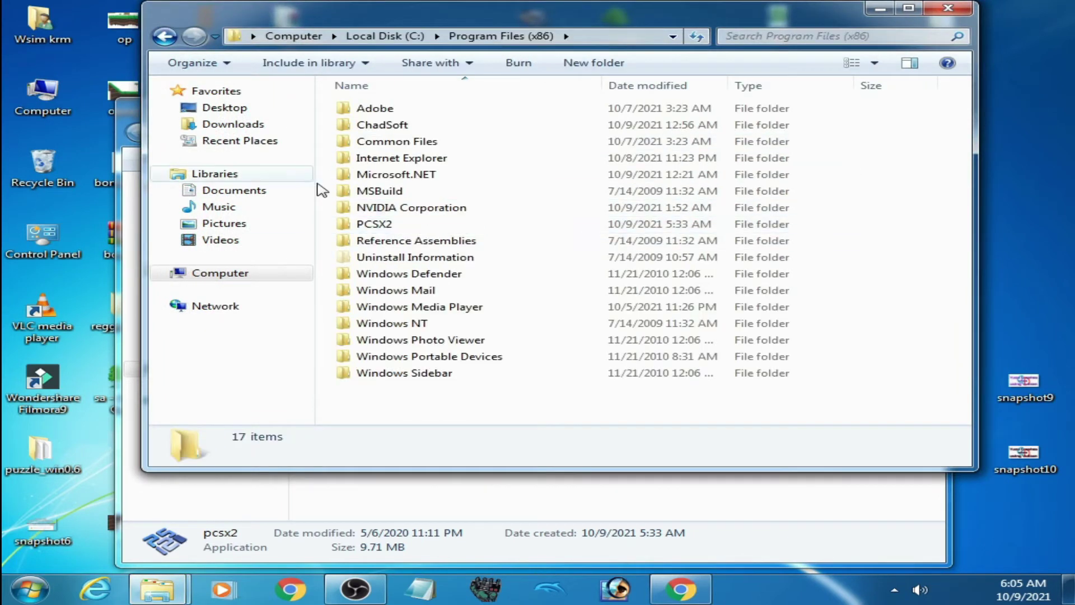
pyautogui.doubleClick(374, 224)
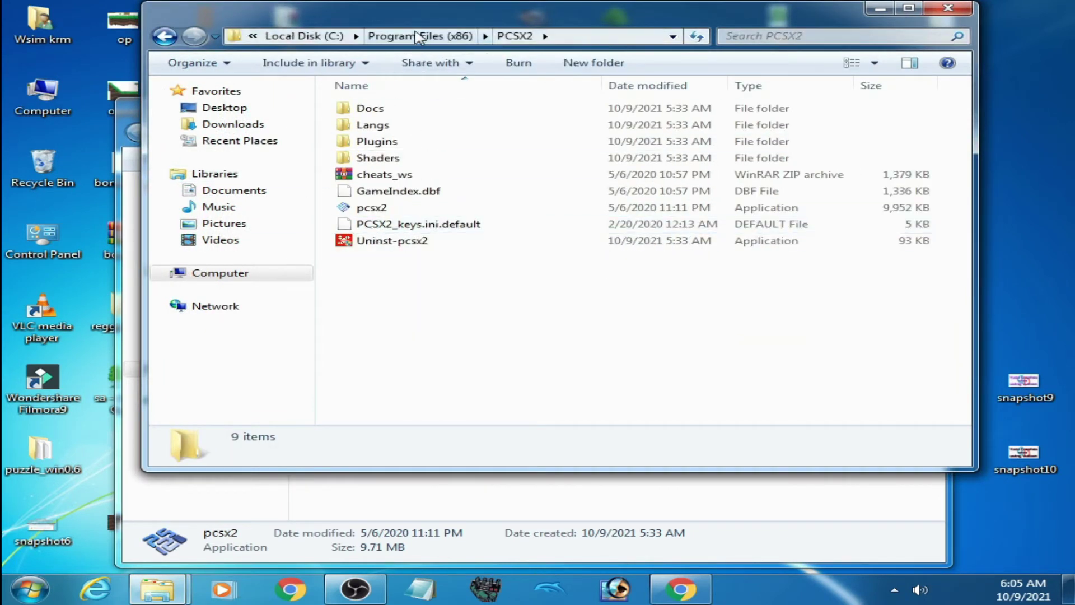
pyautogui.moveTo(421, 22); pyautogui.dragTo(447, 115)
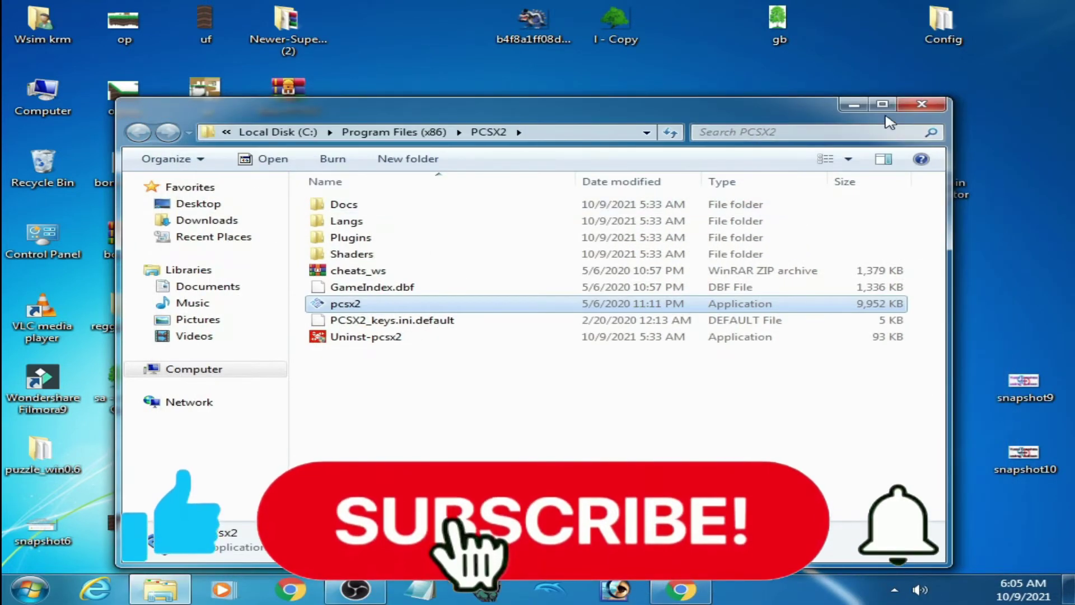
pyautogui.click(922, 105)
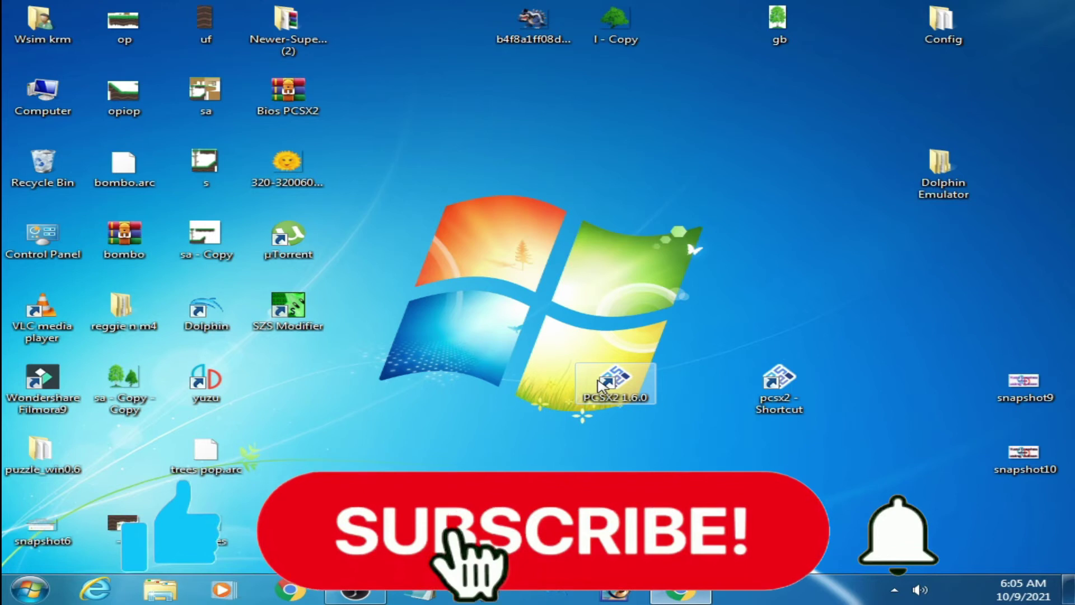
# Open the file location of the PCSX2 1.6.0 desktop shortcut to view the portable installation's folder
pyautogui.rightClick(610, 399)
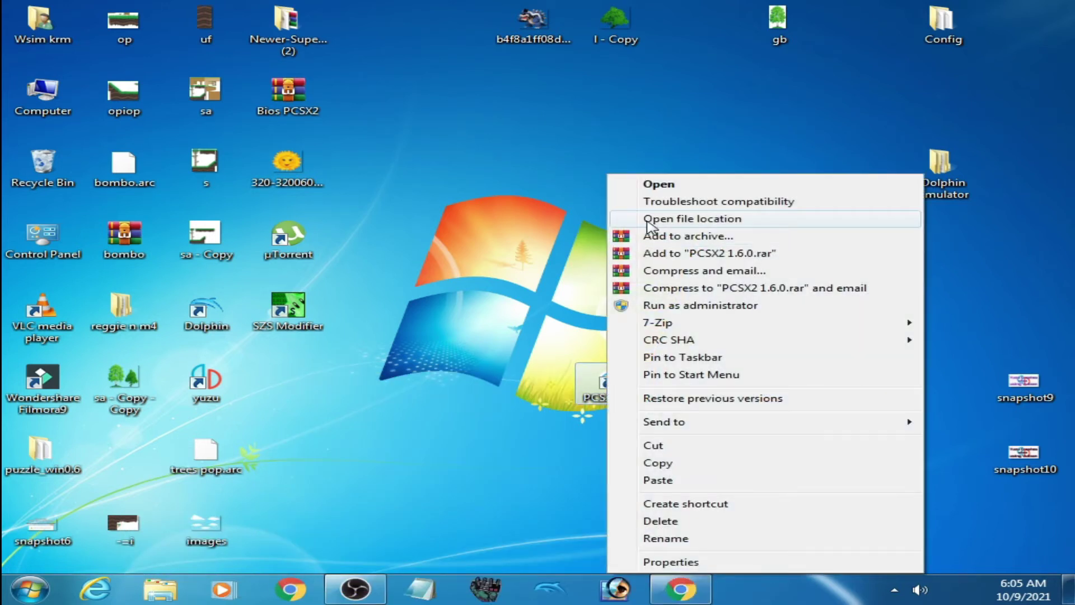
pyautogui.click(686, 220)
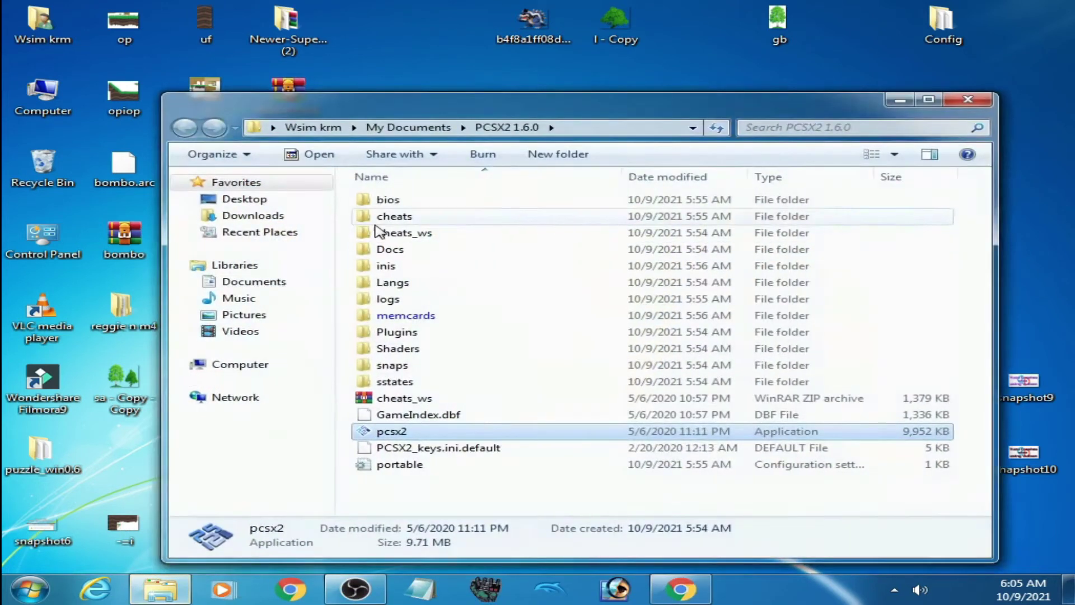
pyautogui.moveTo(453, 110); pyautogui.dragTo(413, 110)
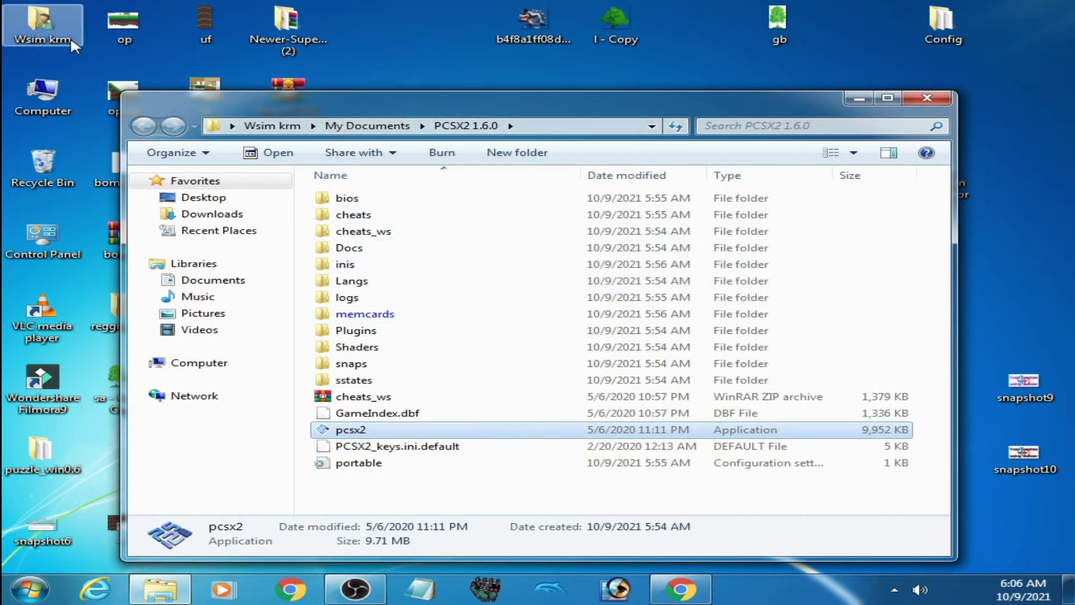
# Browse from the user's home folder to My Documents\PCSX2 1.6.0 to show the portable installation path, and close both folder windows
pyautogui.doubleClick(37, 38)
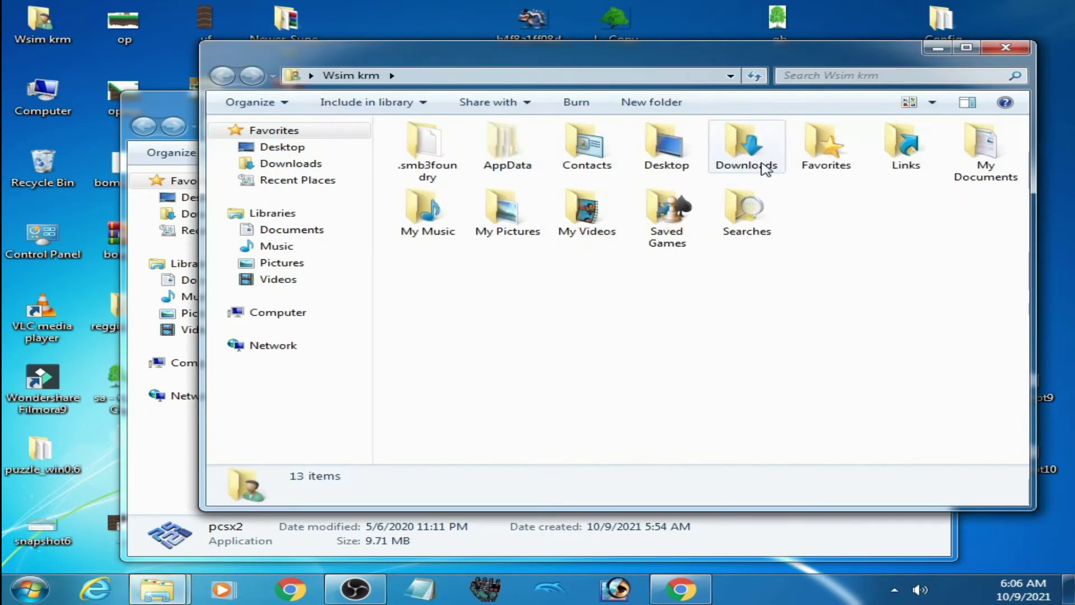
pyautogui.doubleClick(982, 170)
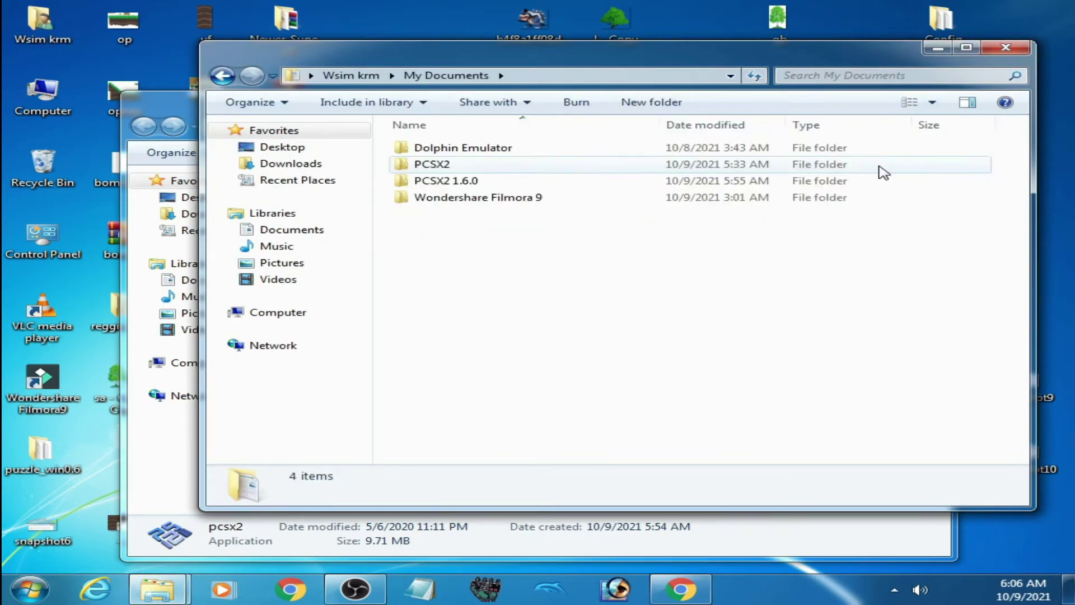
pyautogui.doubleClick(462, 180)
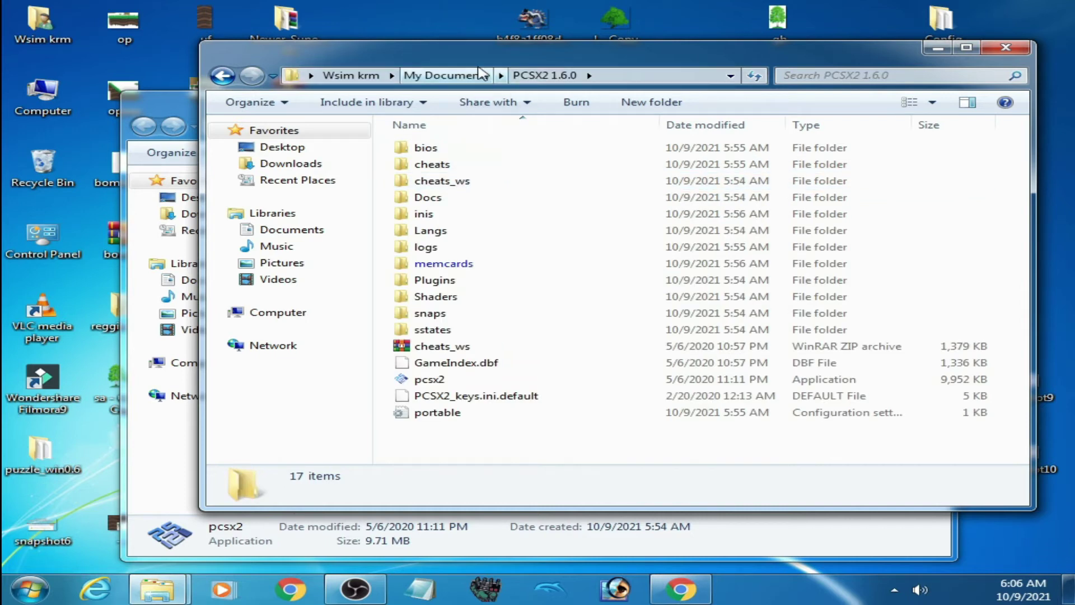
pyautogui.moveTo(476, 55); pyautogui.dragTo(521, 117)
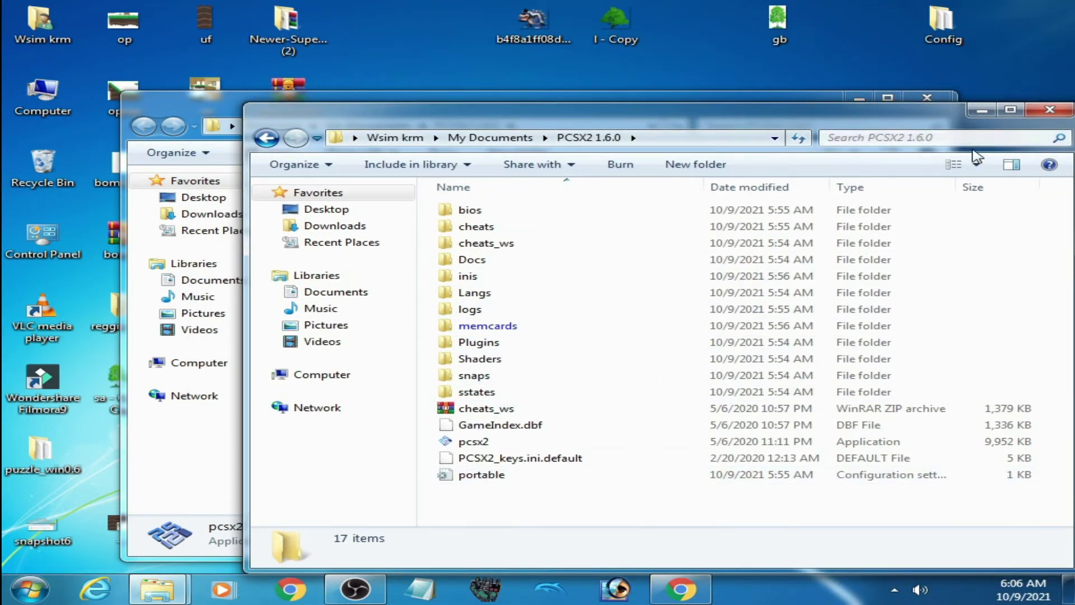
pyautogui.click(1050, 109)
pyautogui.click(927, 98)
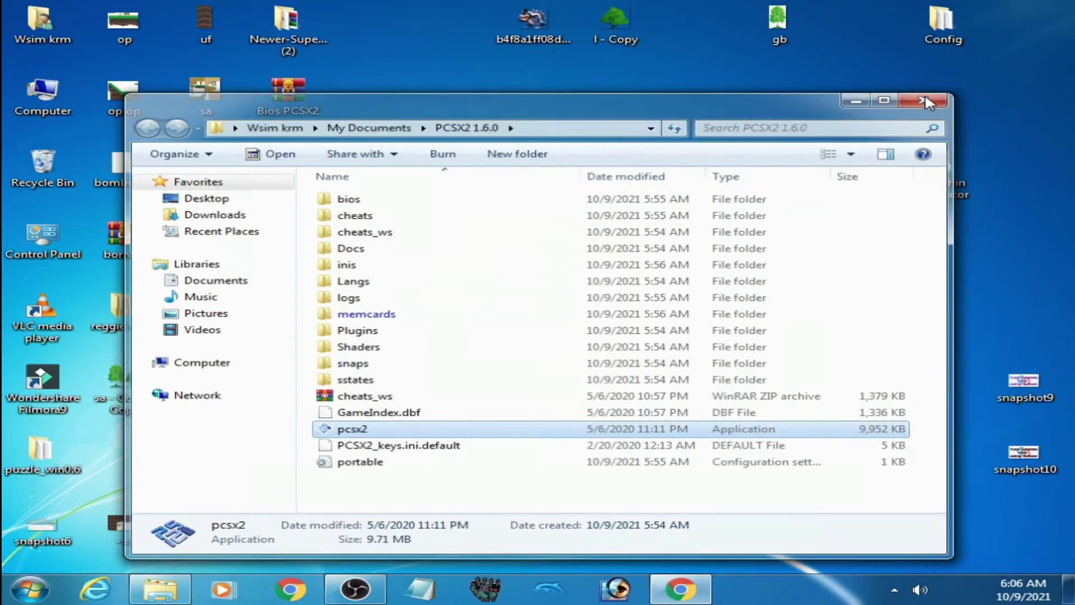
# Extract the Bios PCSX2 archive on the desktop into its own "Bios PCSX2" folder and place that folder in a free desktop area
pyautogui.moveTo(286, 93); pyautogui.dragTo(684, 241)
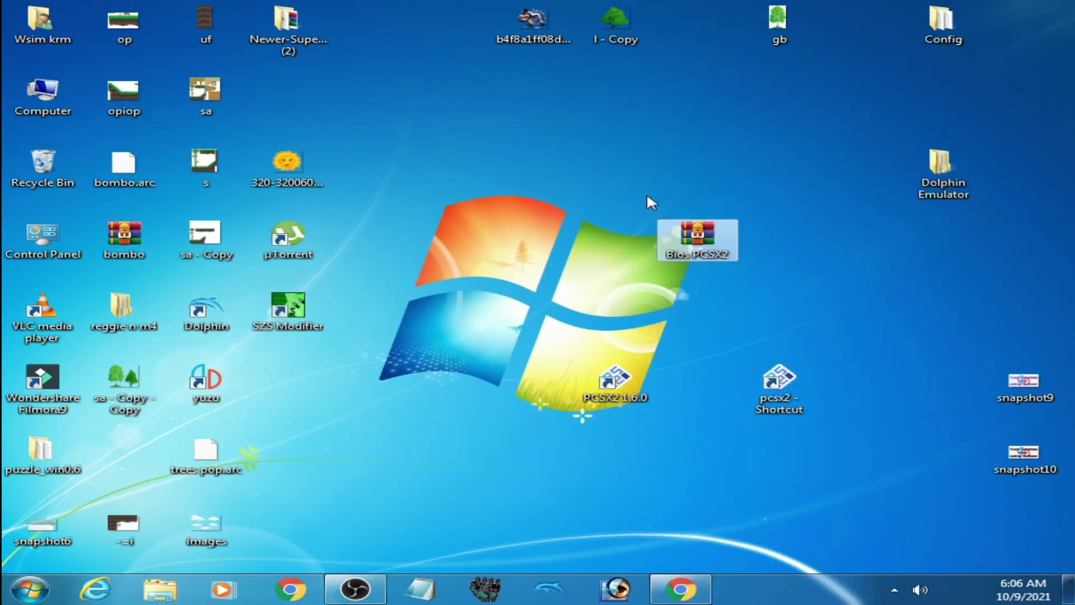
pyautogui.rightClick(700, 246)
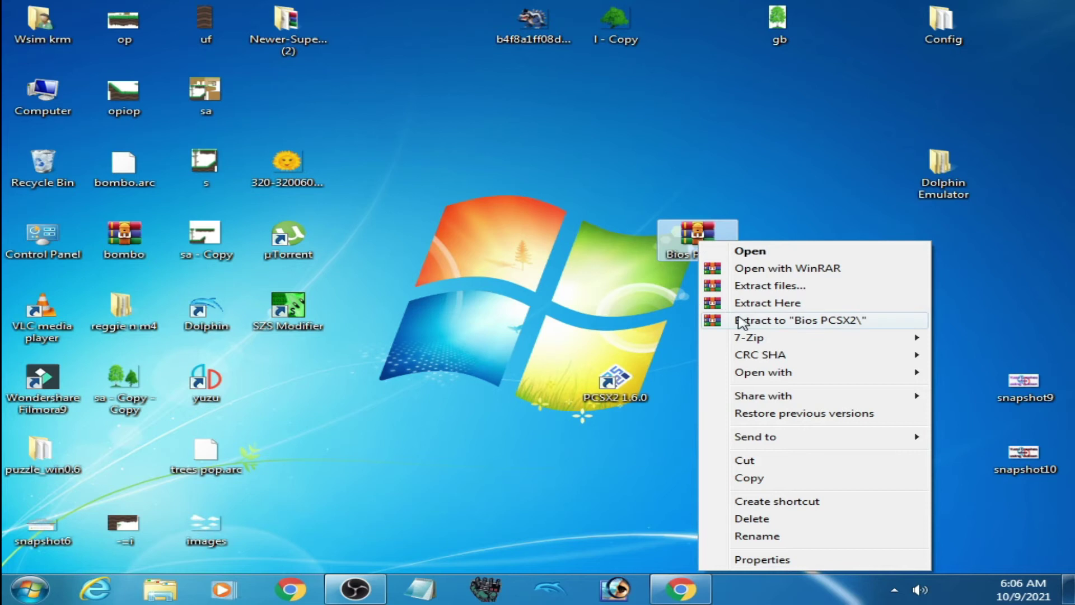
pyautogui.click(739, 318)
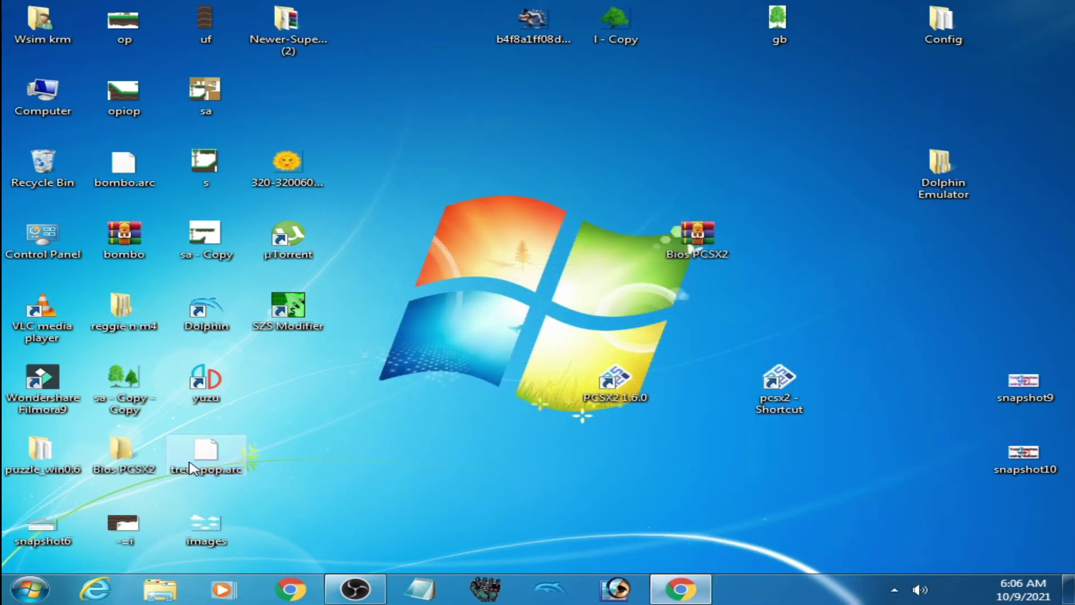
pyautogui.moveTo(126, 457); pyautogui.dragTo(571, 163)
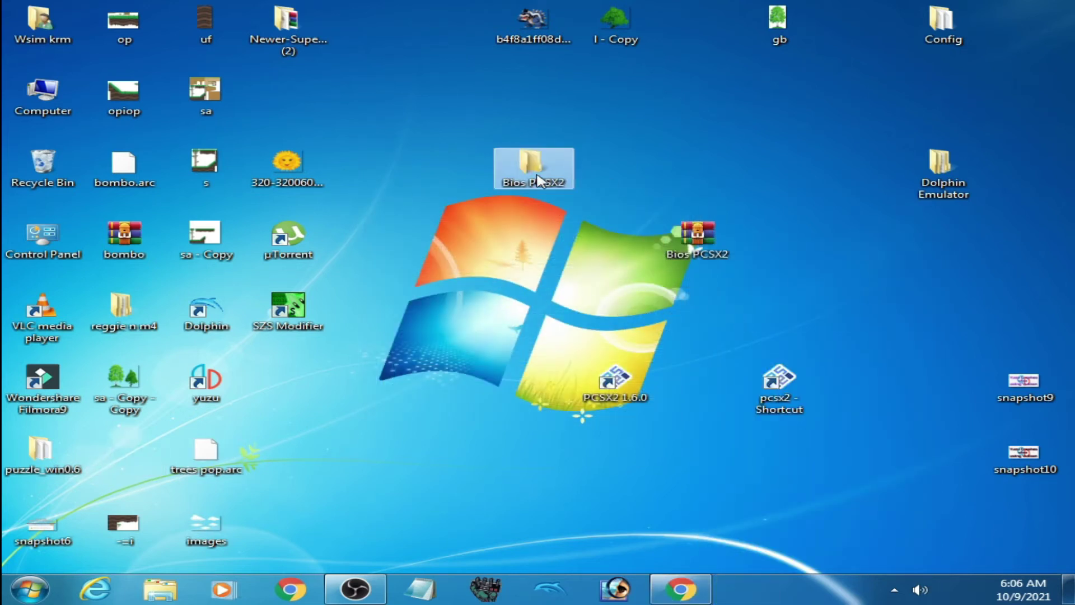
# Open the extracted Bios PCSX2 folder and move its window aside to uncover the desktop shortcuts
pyautogui.doubleClick(526, 178)
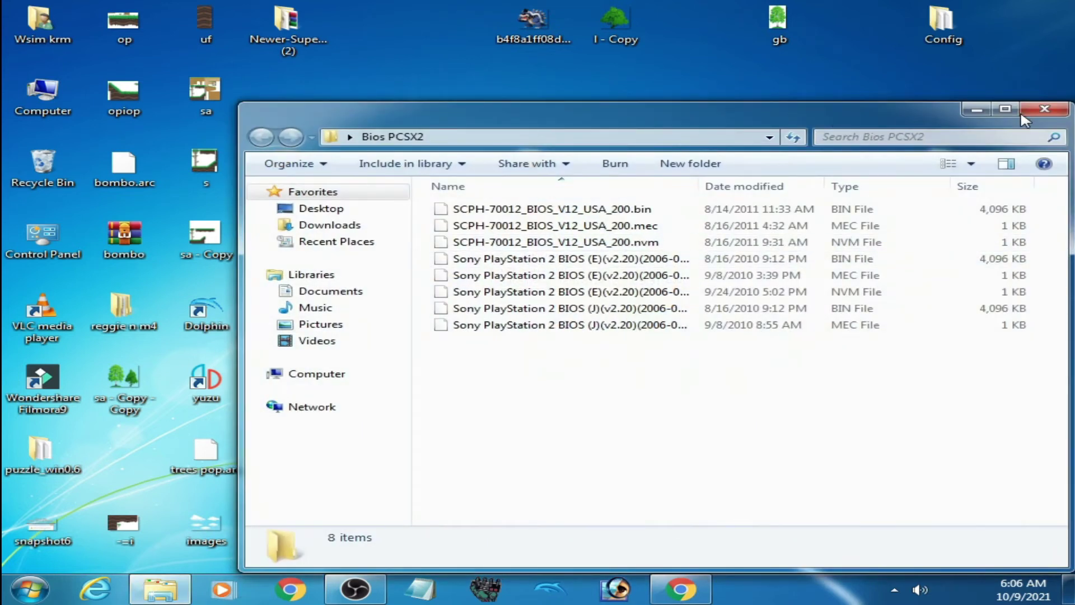
pyautogui.moveTo(922, 108); pyautogui.dragTo(520, 59)
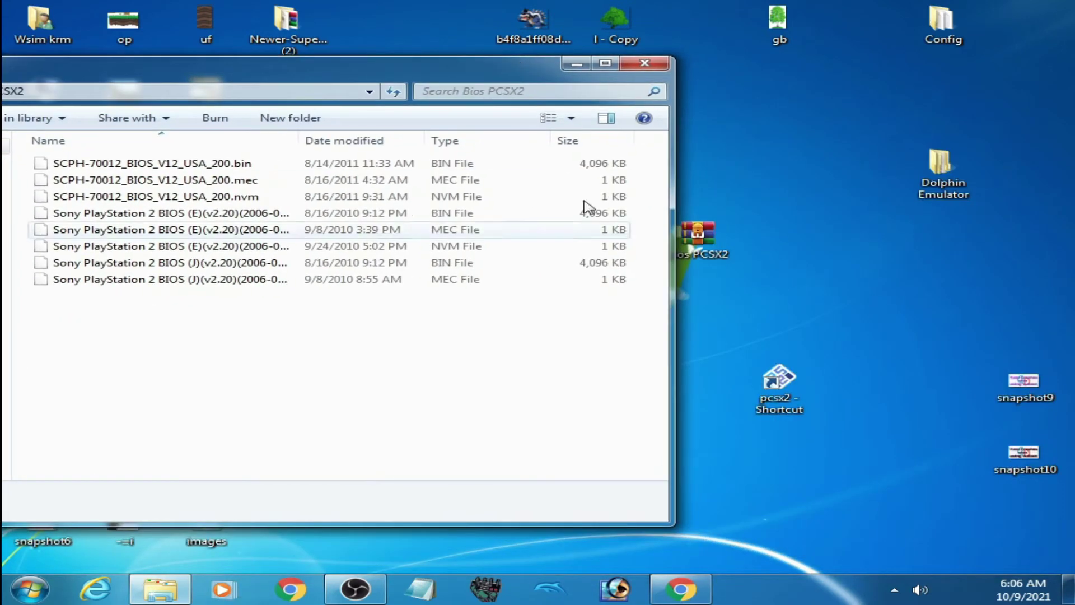
pyautogui.moveTo(227, 60); pyautogui.dragTo(934, 143)
pyautogui.moveTo(662, 164); pyautogui.dragTo(819, 140)
# Open the bios folder in the PCSX2 1.6.0 shortcut's file location and arrange it beside the Bios PCSX2 folder window
pyautogui.moveTo(644, 396); pyautogui.dragTo(476, 395)
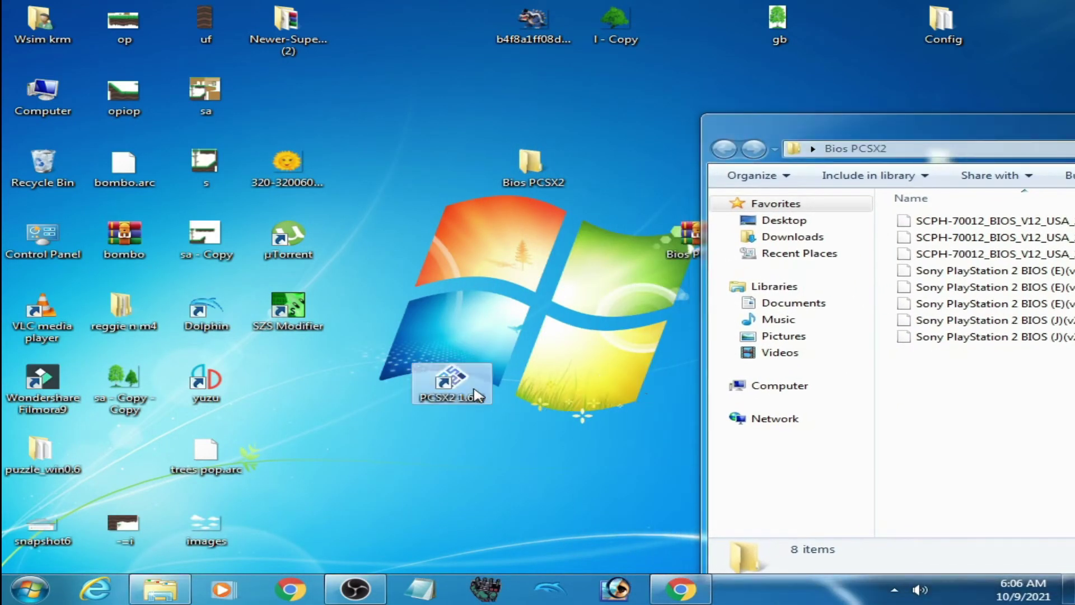
pyautogui.rightClick(446, 397)
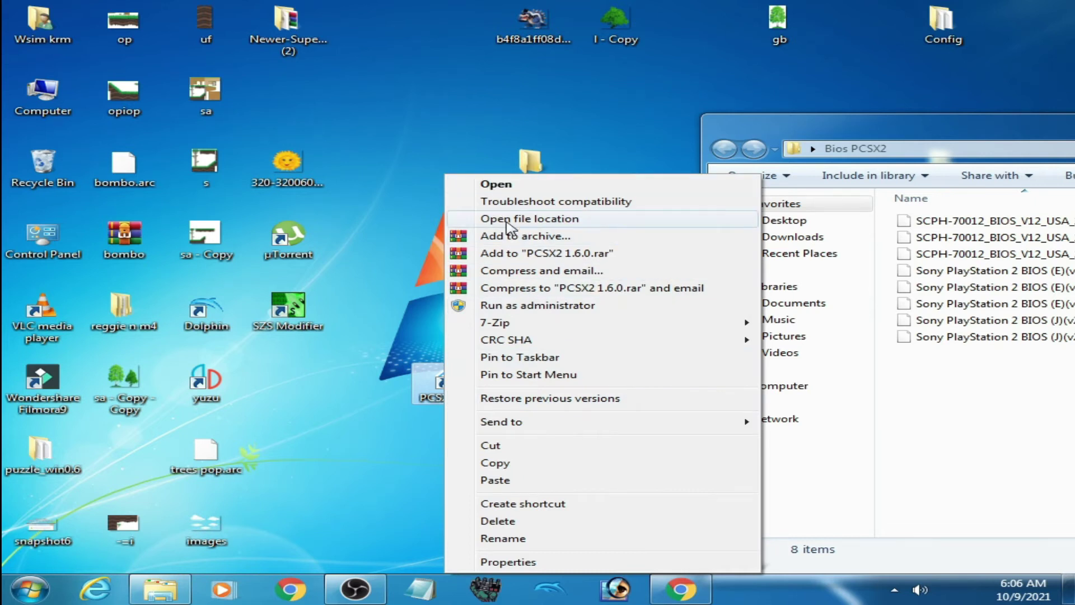
pyautogui.click(510, 221)
pyautogui.moveTo(274, 37); pyautogui.dragTo(461, 217)
pyautogui.doubleClick(639, 298)
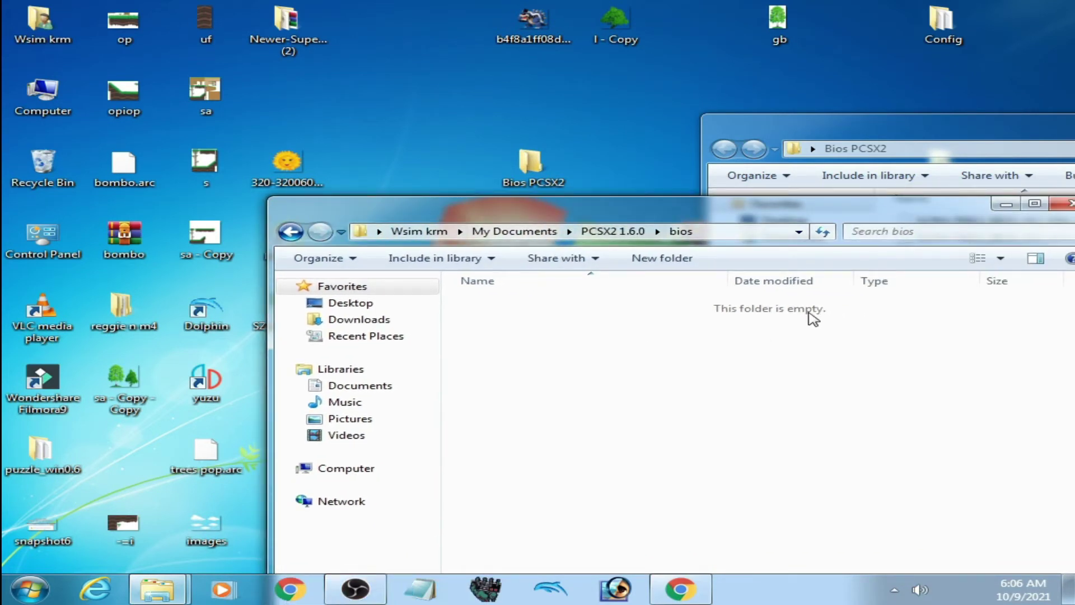
pyautogui.moveTo(569, 211); pyautogui.dragTo(235, 239)
pyautogui.moveTo(772, 128); pyautogui.dragTo(688, 112)
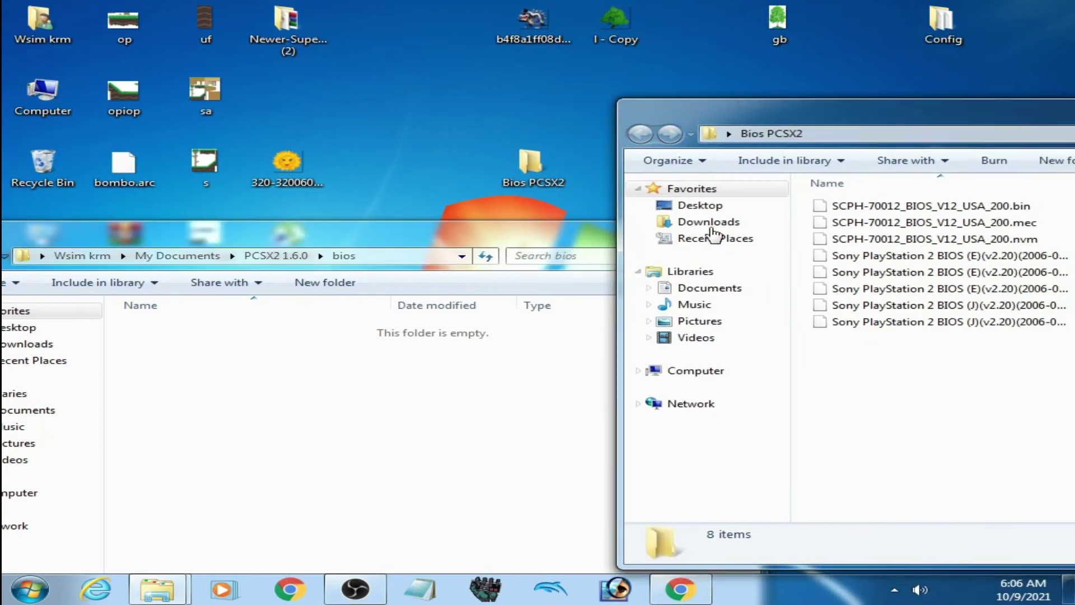
# Copy all eight BIOS files from the Bios PCSX2 folder into PCSX2 1.6.0\bios and close the destination folder window
pyautogui.moveTo(829, 363); pyautogui.dragTo(889, 205)
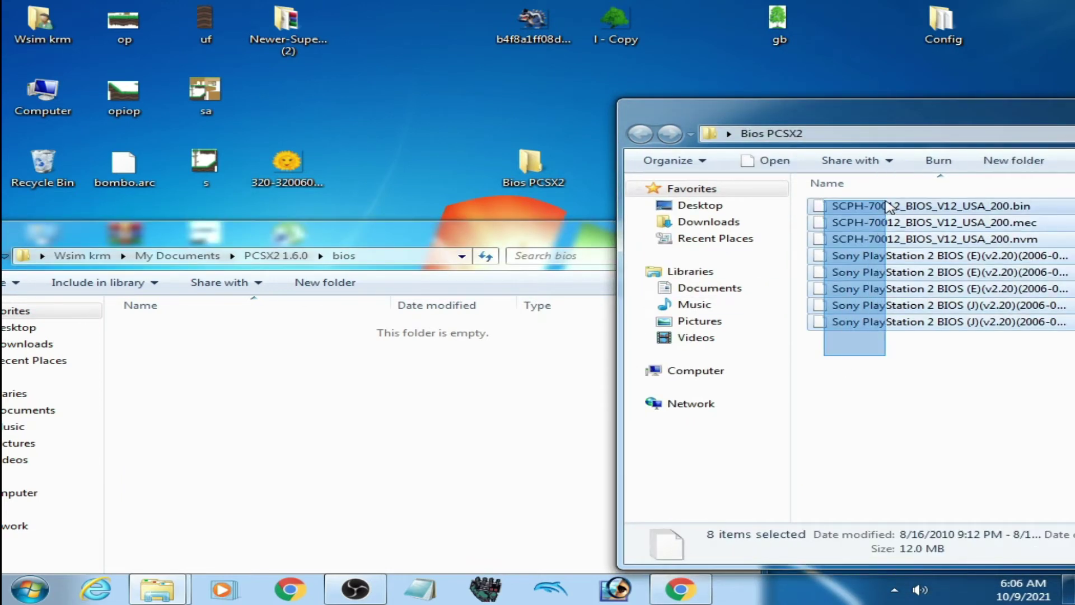
pyautogui.rightClick(888, 203)
pyautogui.click(814, 391)
pyautogui.click(355, 406)
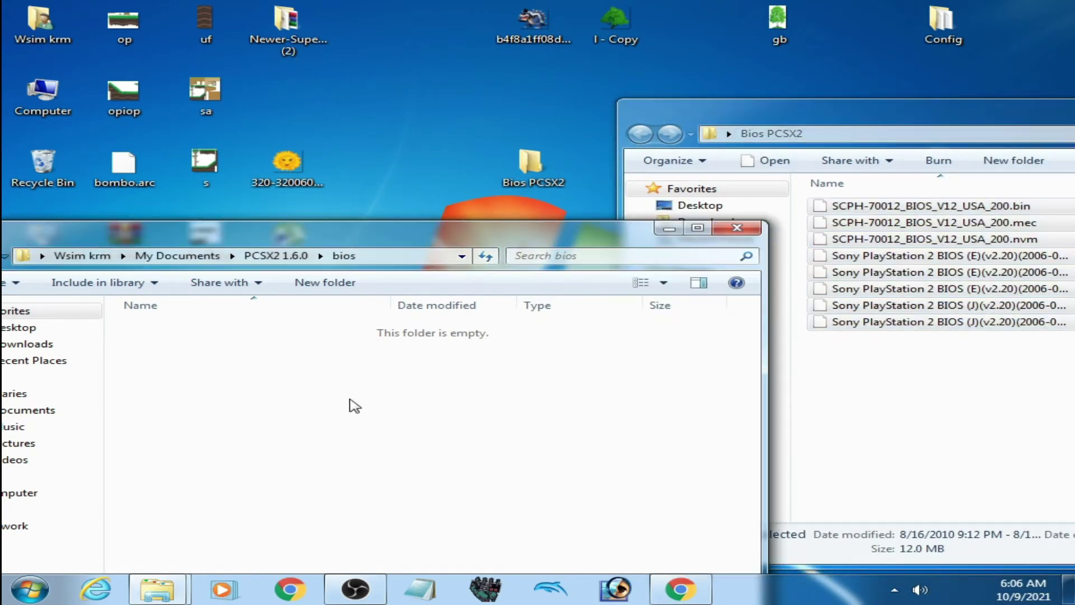
pyautogui.rightClick(354, 403)
pyautogui.click(392, 277)
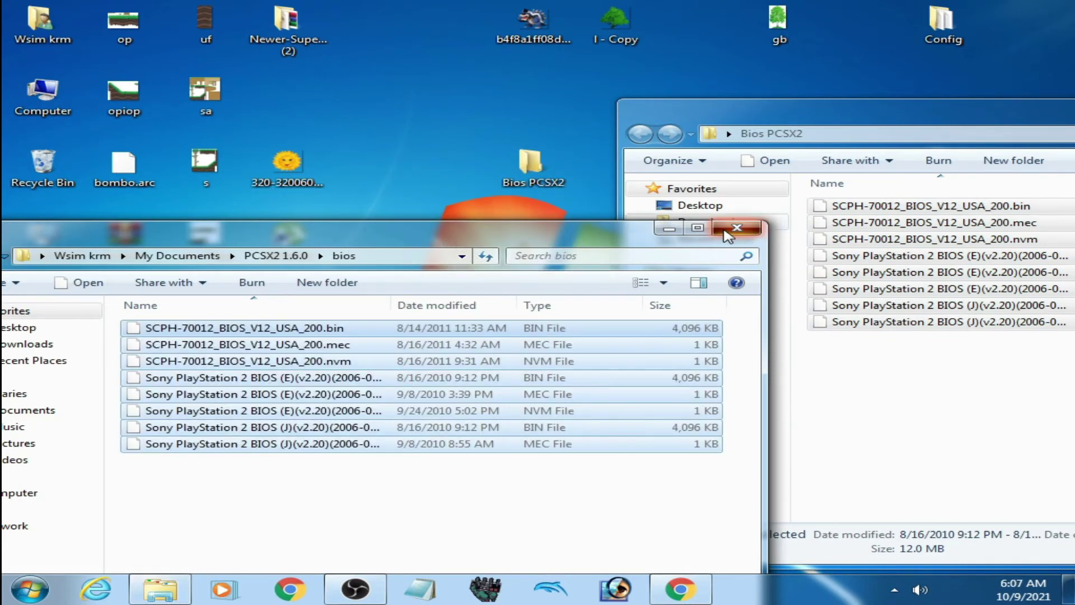
pyautogui.click(737, 227)
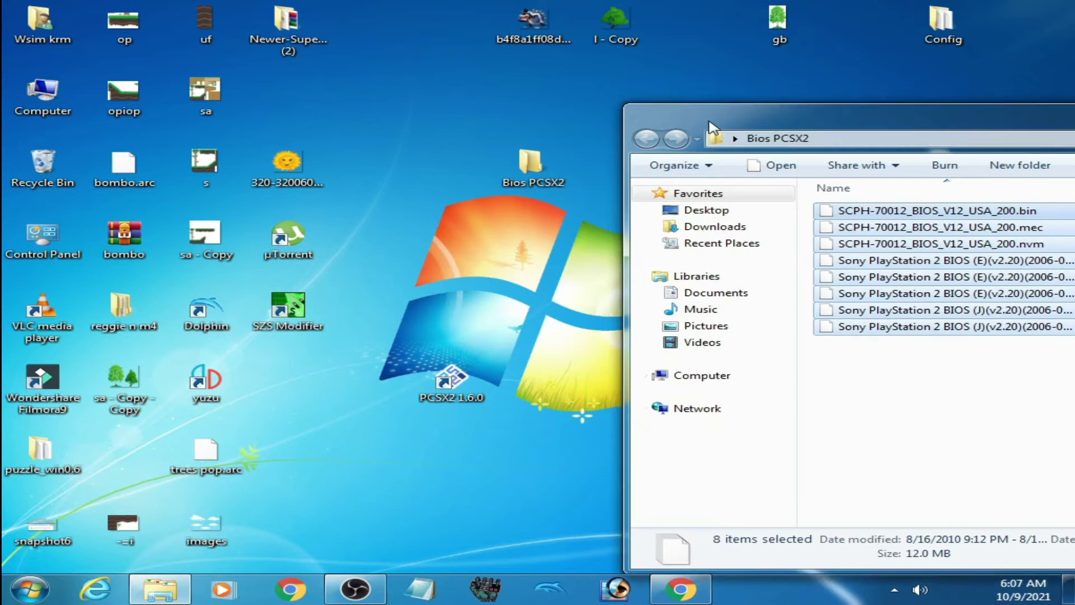
# Start PCSX2 1.6.0 and, in the Plugin/BIOS Selector, reset the BIOS search path to PCSX2 1.6.0\bios, leaving the default setting unticked
pyautogui.doubleClick(440, 384)
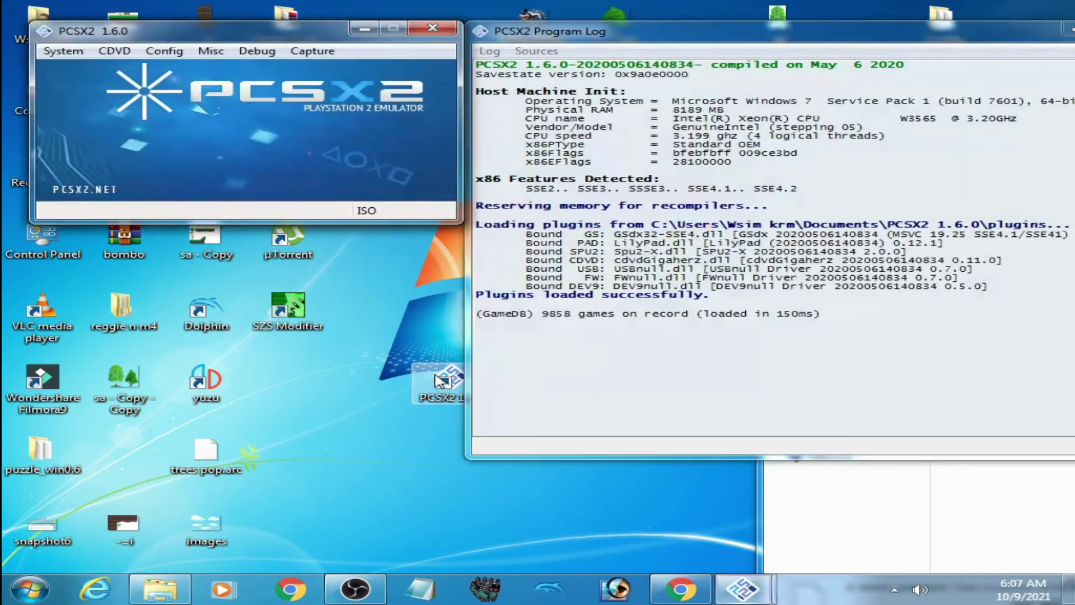
pyautogui.click(163, 51)
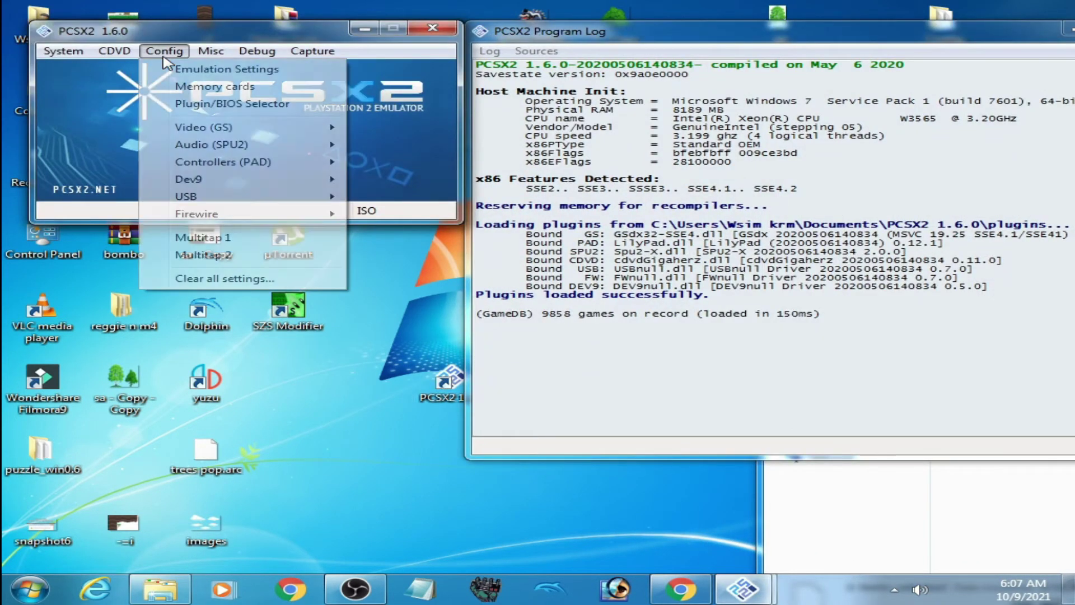
pyautogui.click(245, 109)
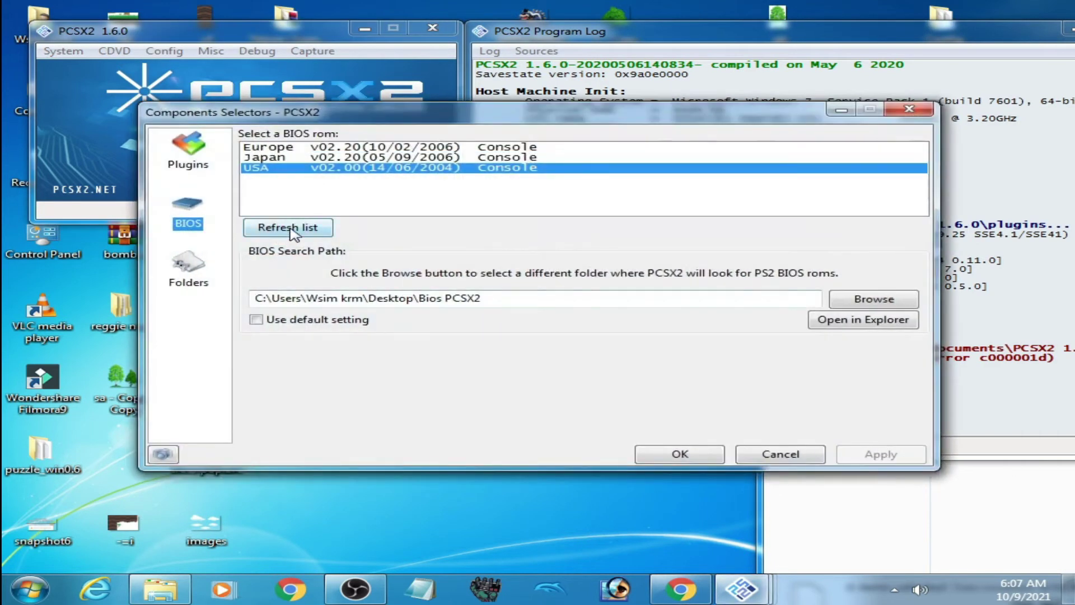
pyautogui.click(257, 319)
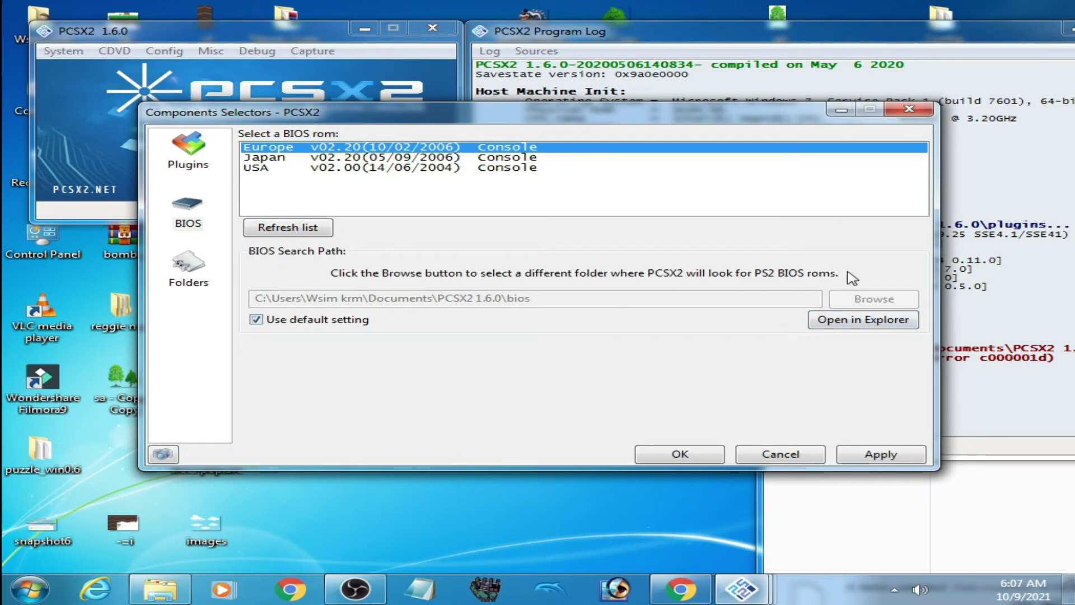
pyautogui.click(256, 320)
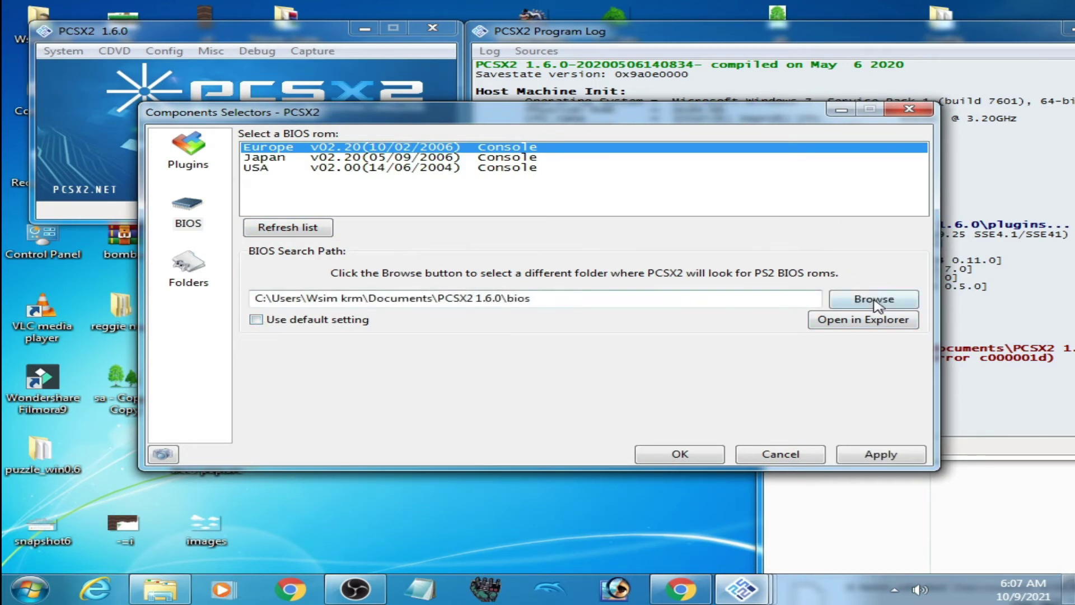
pyautogui.click(871, 299)
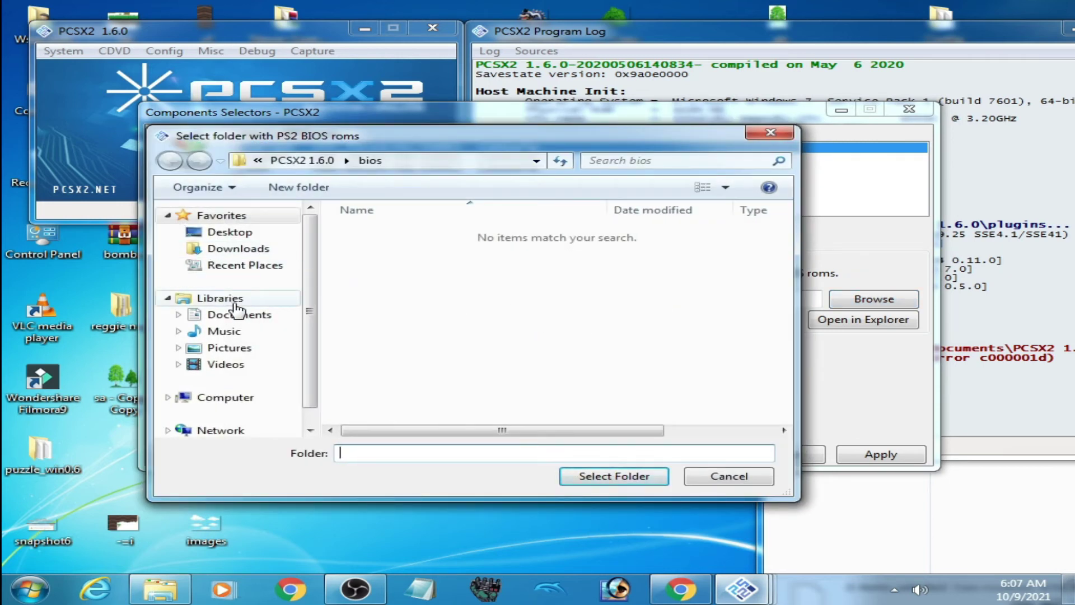
pyautogui.click(230, 232)
pyautogui.click(728, 476)
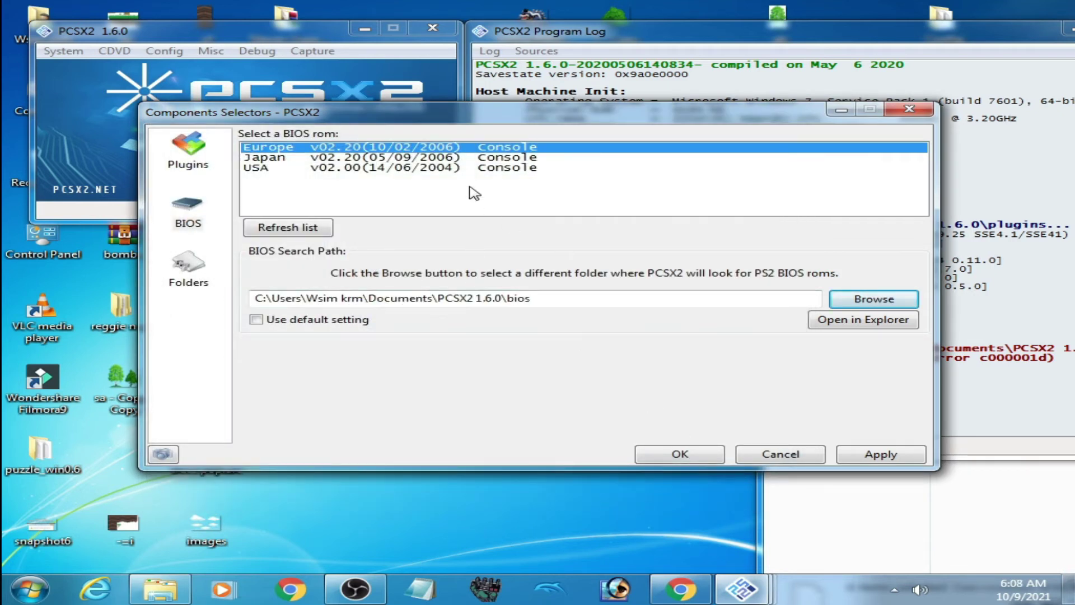
# Move the PCSX2 windows aside to uncover the desktop icons, and hide the personal user folder from the desktop and show it again
pyautogui.moveTo(444, 119); pyautogui.dragTo(588, 138)
pyautogui.moveTo(224, 43); pyautogui.dragTo(385, 74)
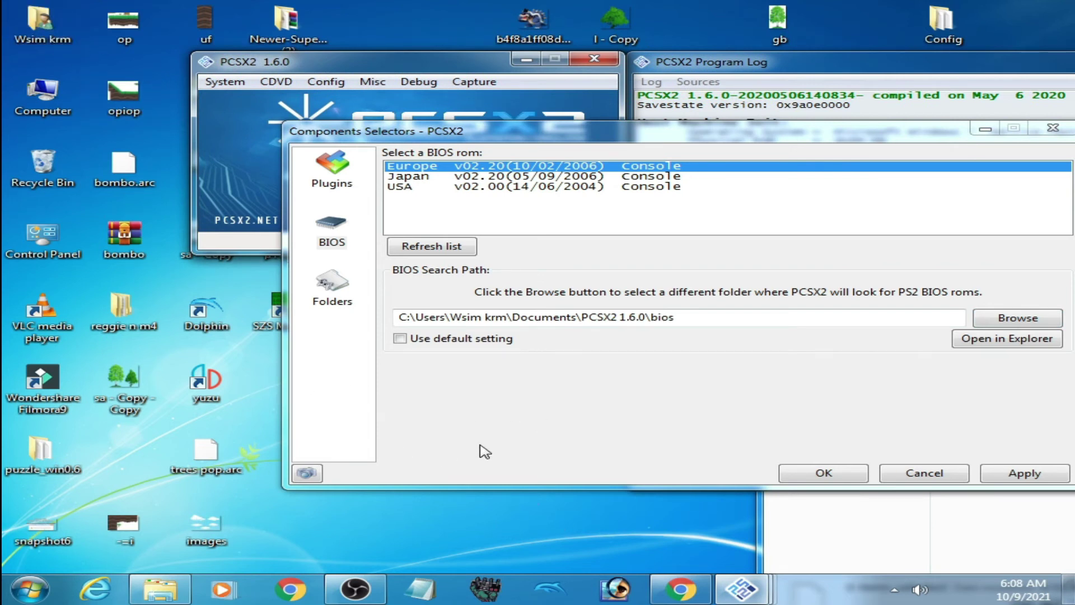
pyautogui.click(31, 589)
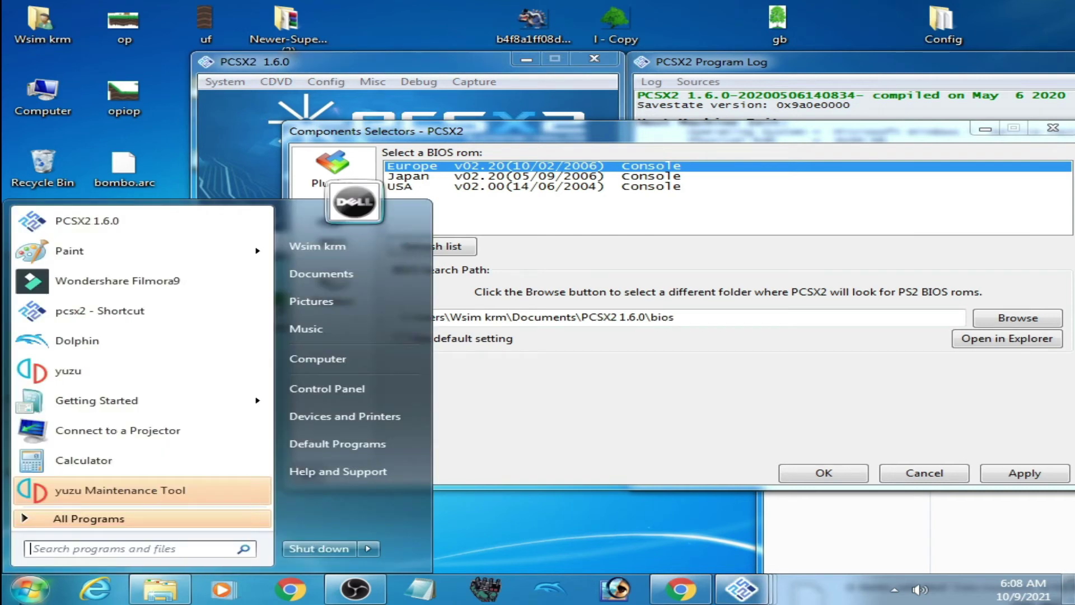
pyautogui.rightClick(319, 248)
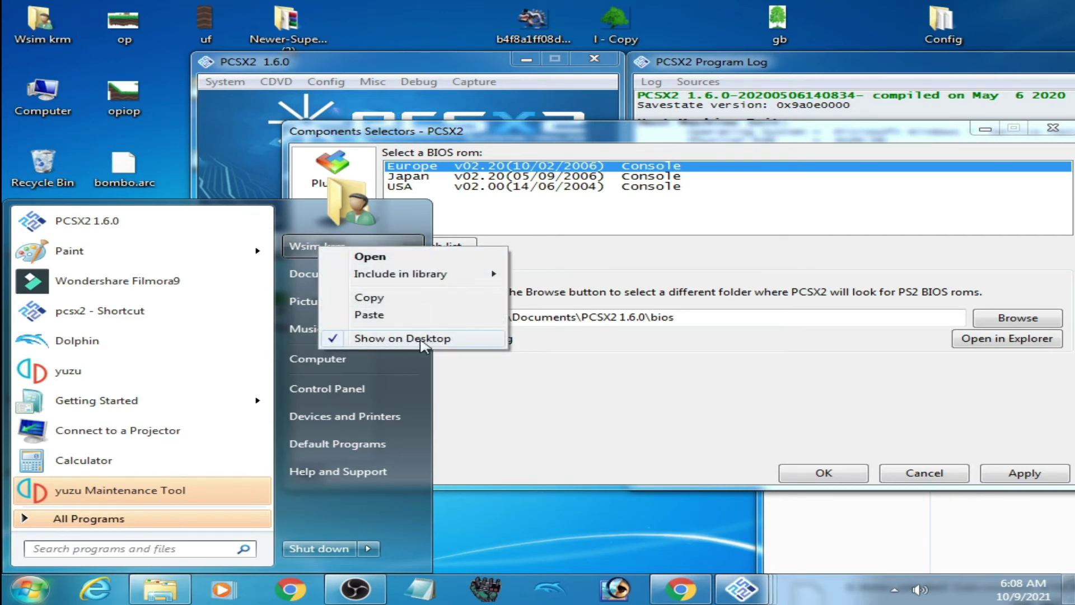
pyautogui.click(394, 339)
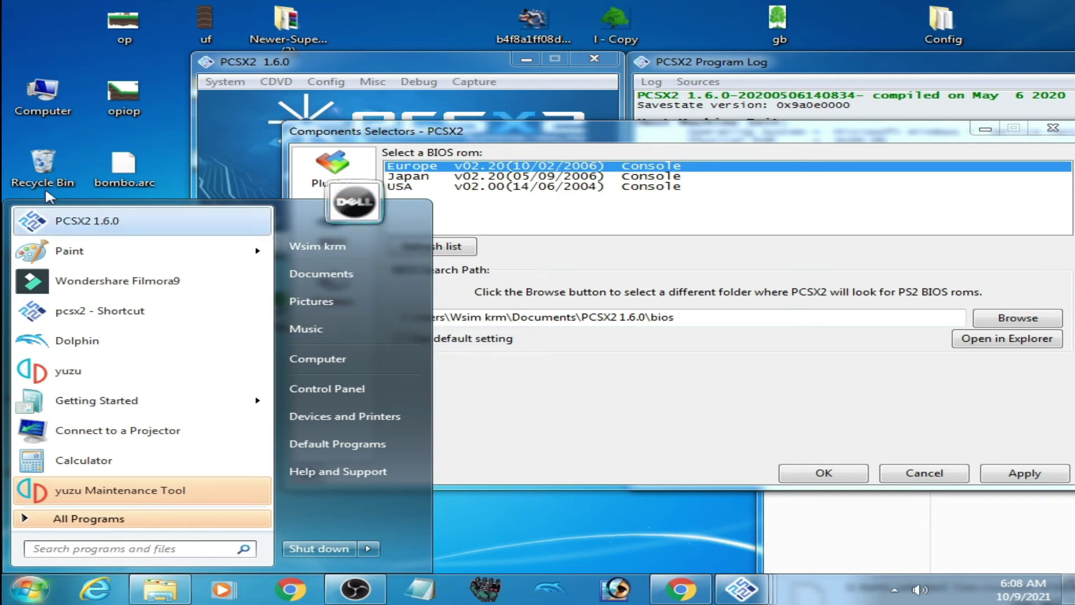
pyautogui.rightClick(320, 248)
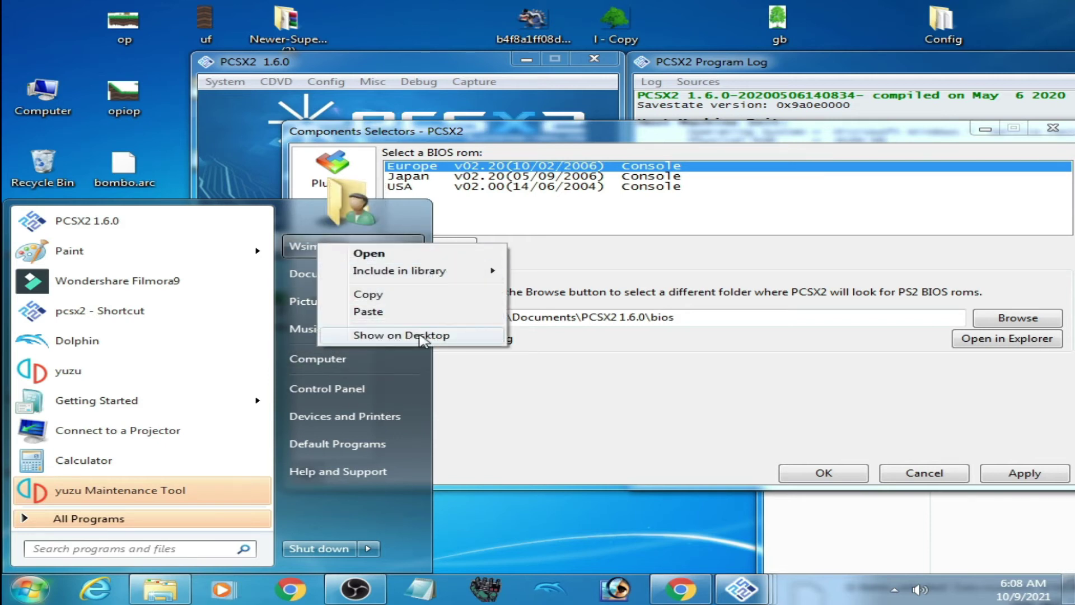
pyautogui.click(421, 339)
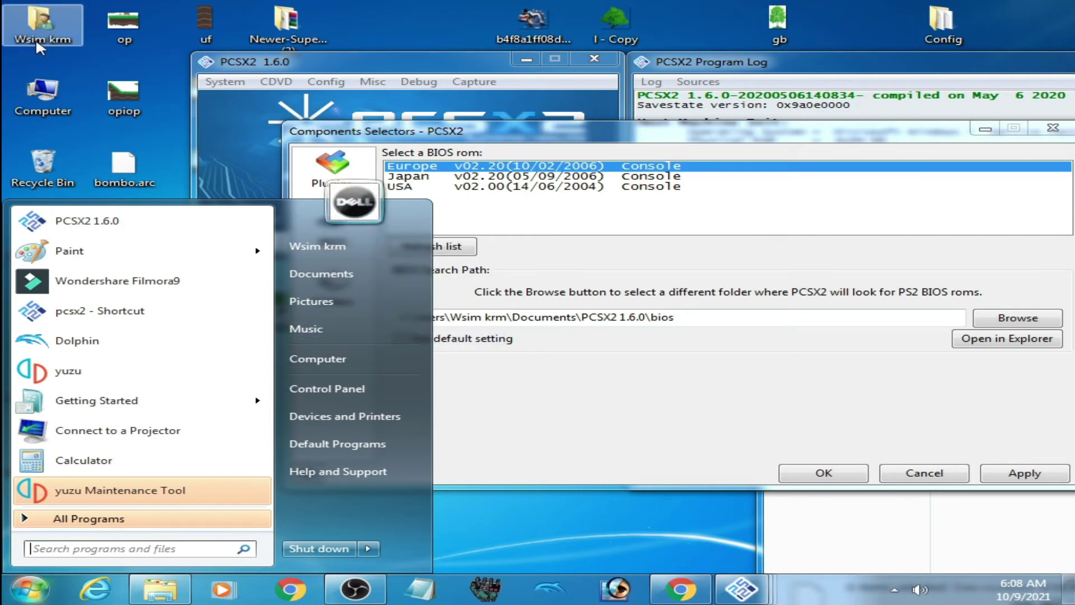
pyautogui.click(540, 539)
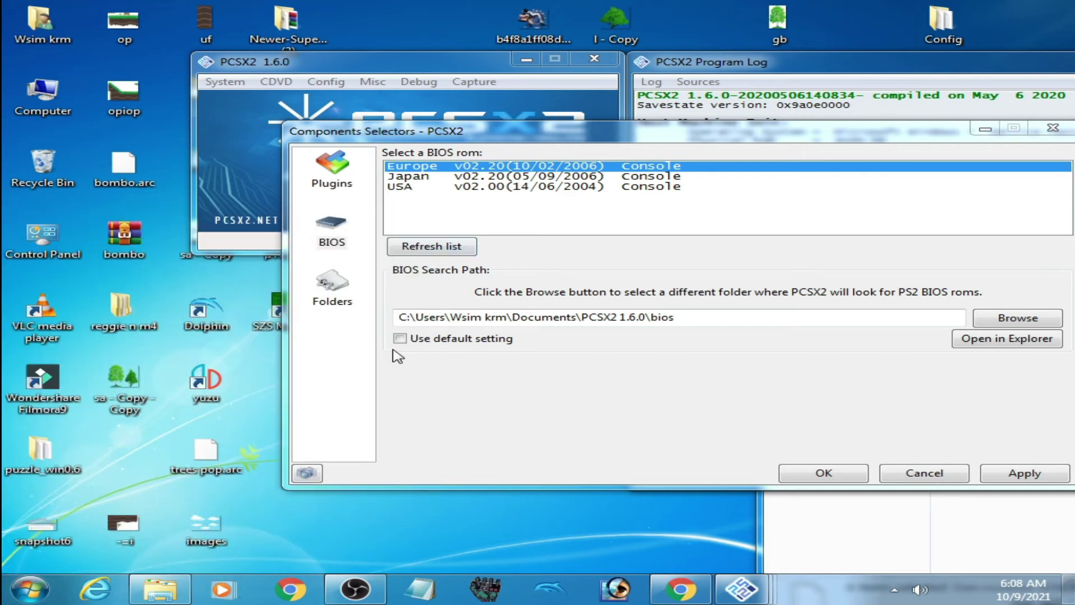
# Choose the PCSX2 1.6.0\bios folder as the BIOS search path, apply it with the Europe v02.20 BIOS selected, and close the selector
pyautogui.moveTo(885, 139); pyautogui.dragTo(700, 139)
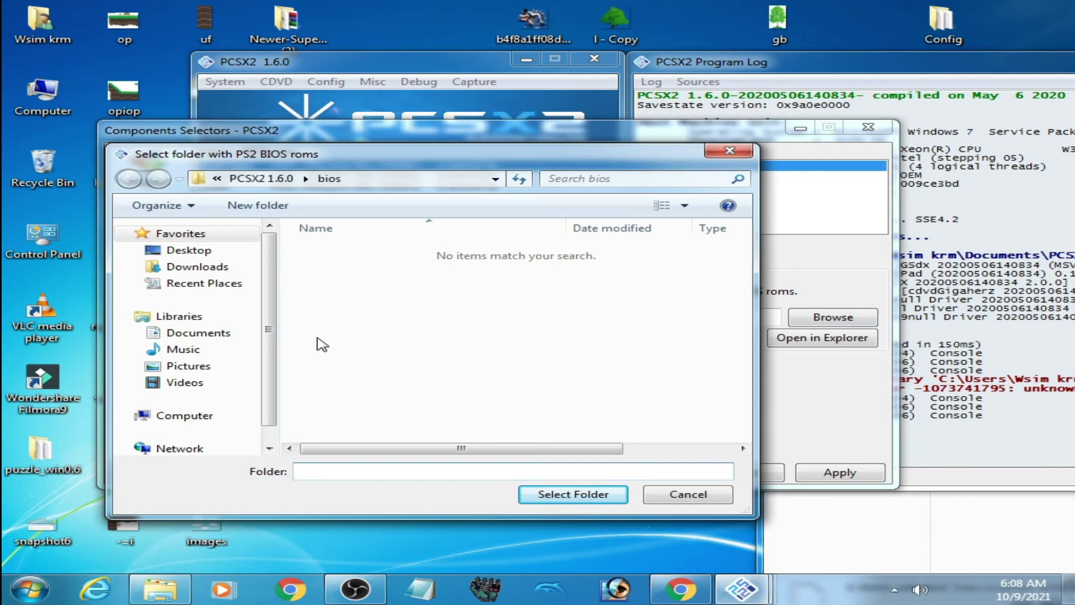
pyautogui.click(261, 178)
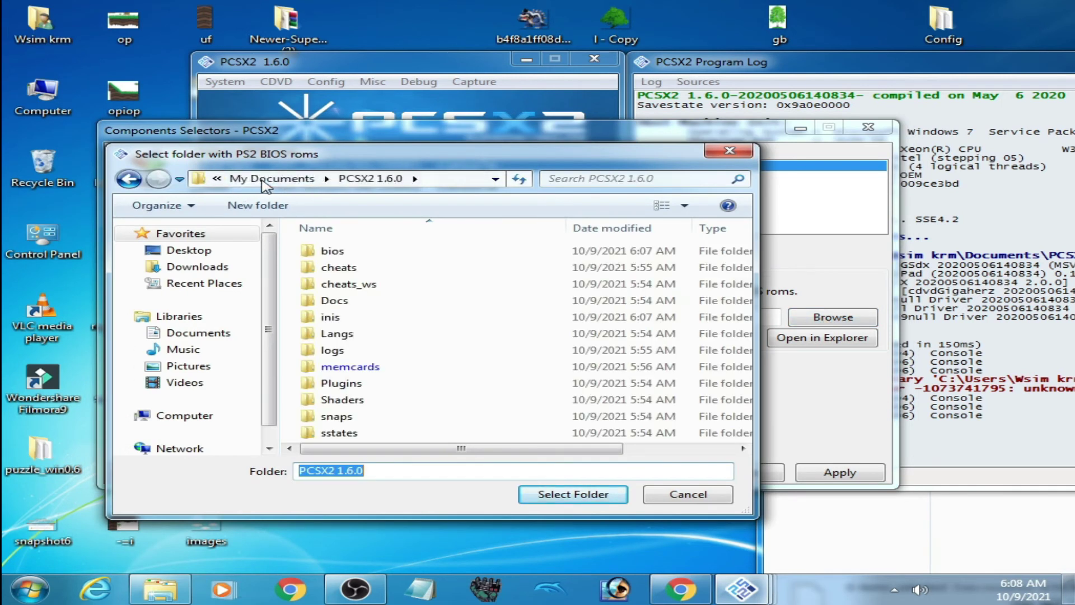
pyautogui.doubleClick(333, 252)
pyautogui.click(130, 179)
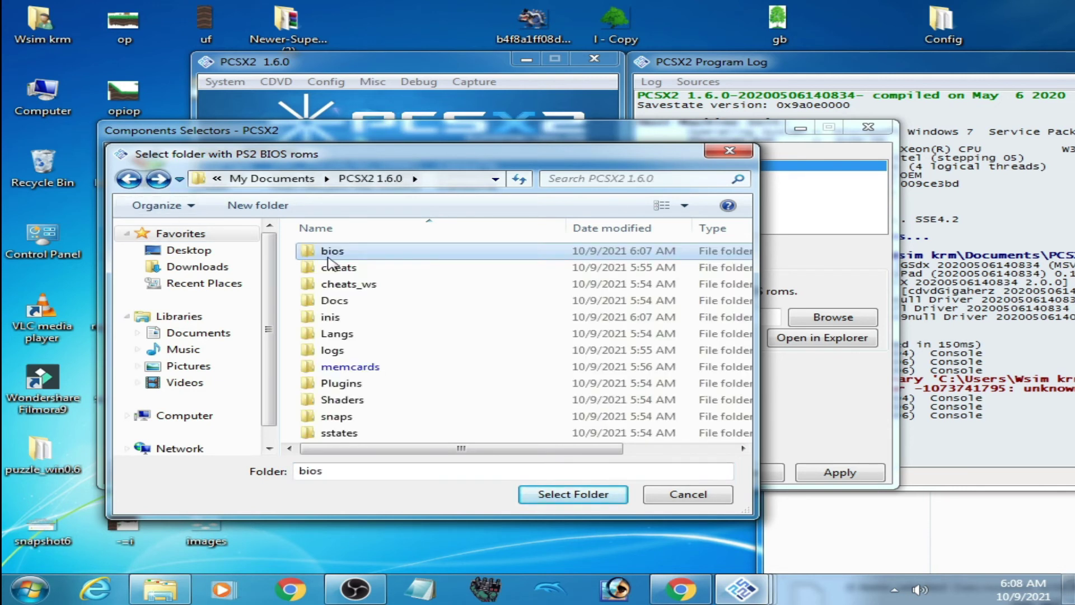
pyautogui.click(569, 494)
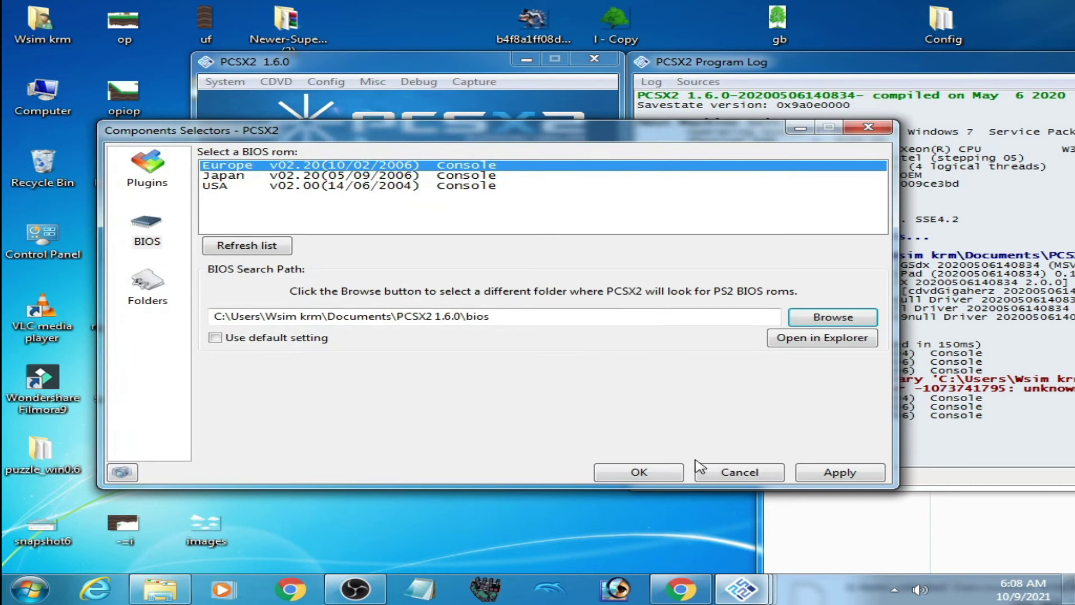
pyautogui.click(800, 477)
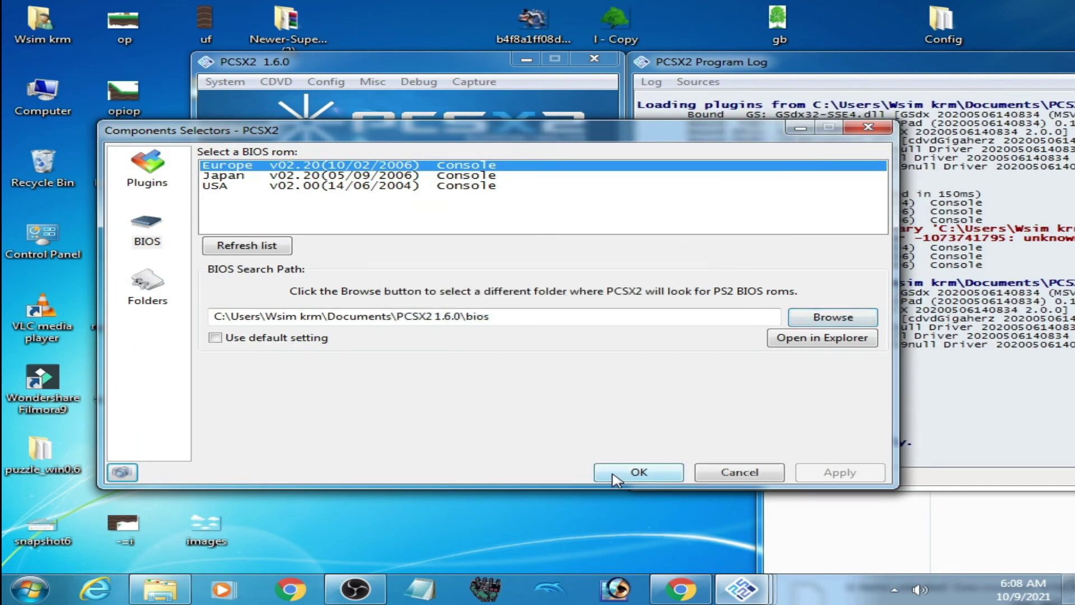
pyautogui.click(620, 473)
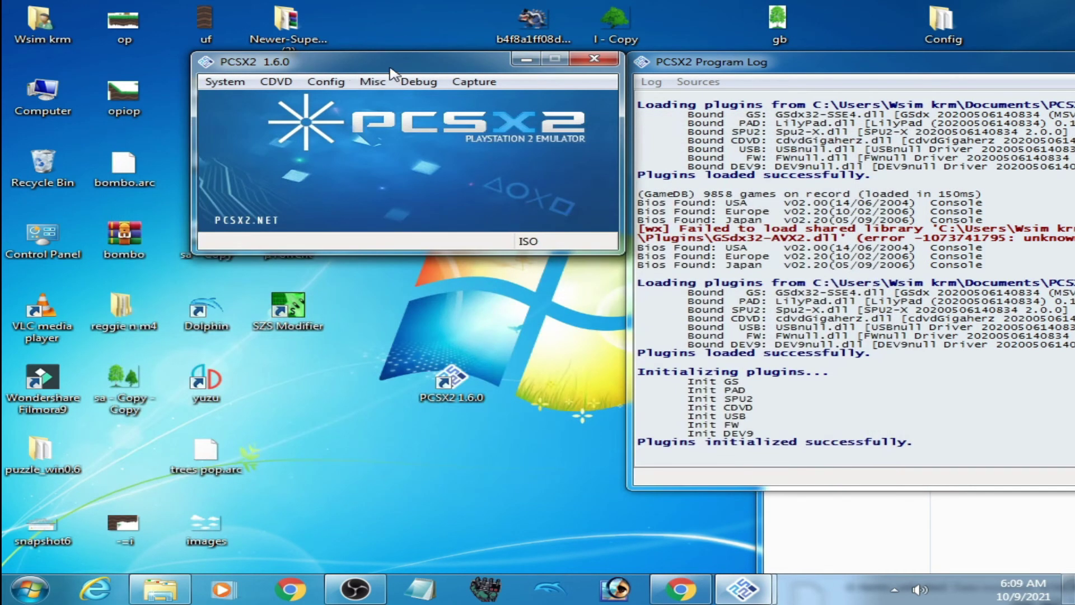
# Close PCSX2 1.6.0 and the Bios PCSX2 folder window
pyautogui.moveTo(393, 72); pyautogui.dragTo(373, 109)
pyautogui.click(559, 96)
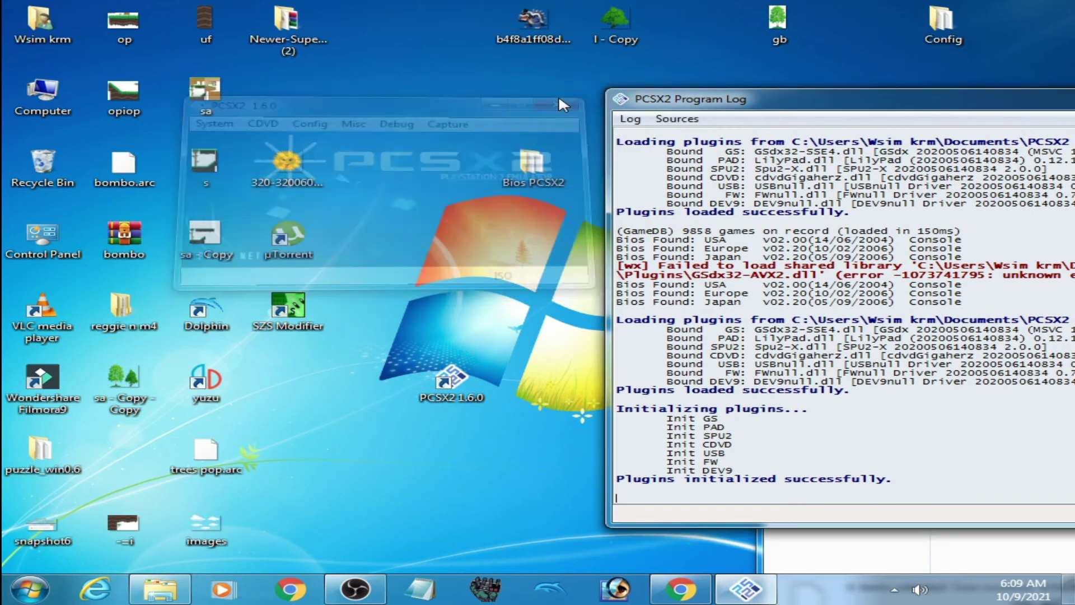
pyautogui.moveTo(805, 189); pyautogui.dragTo(399, 141)
pyautogui.moveTo(813, 116); pyautogui.dragTo(568, 160)
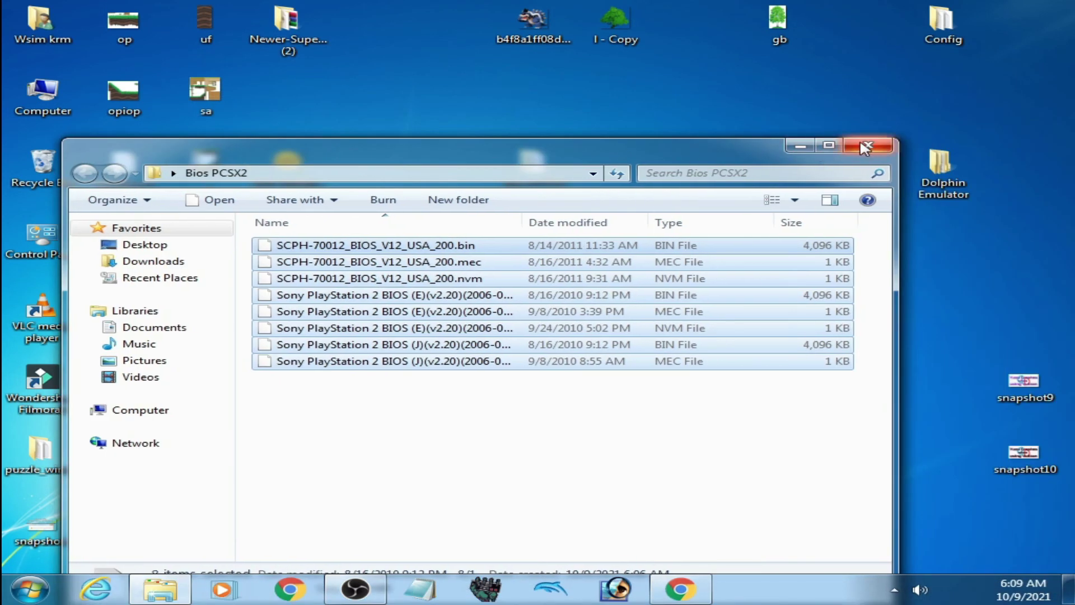
pyautogui.hotkey('alt', 'F4')
# Start the installed PCSX2 from its "pcsx2 - Shortcut" desktop icon and open the Plugin/BIOS Selector
pyautogui.doubleClick(784, 392)
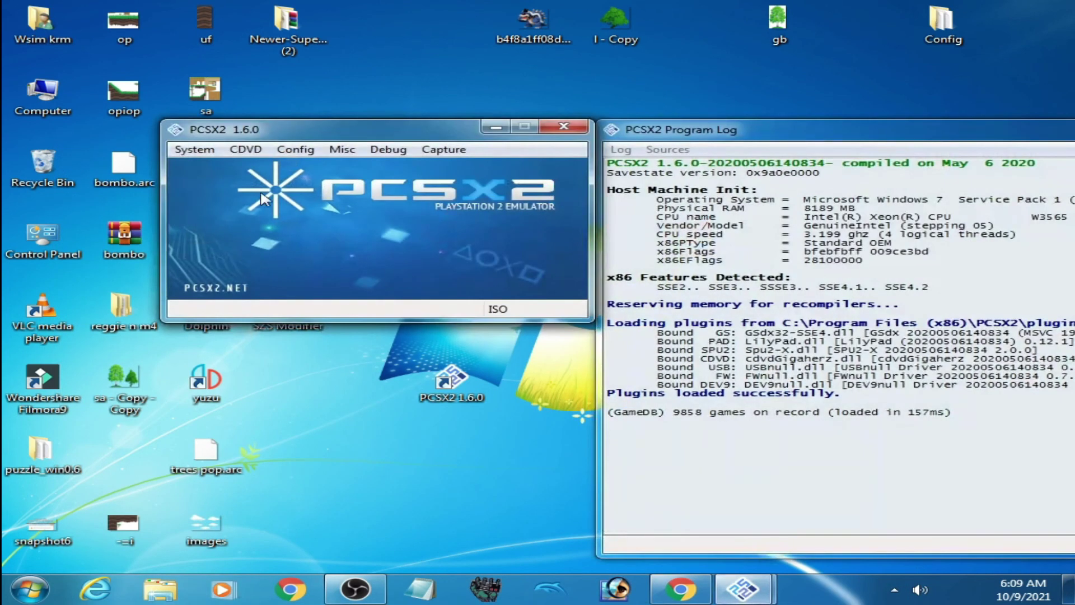
pyautogui.click(289, 151)
pyautogui.click(338, 204)
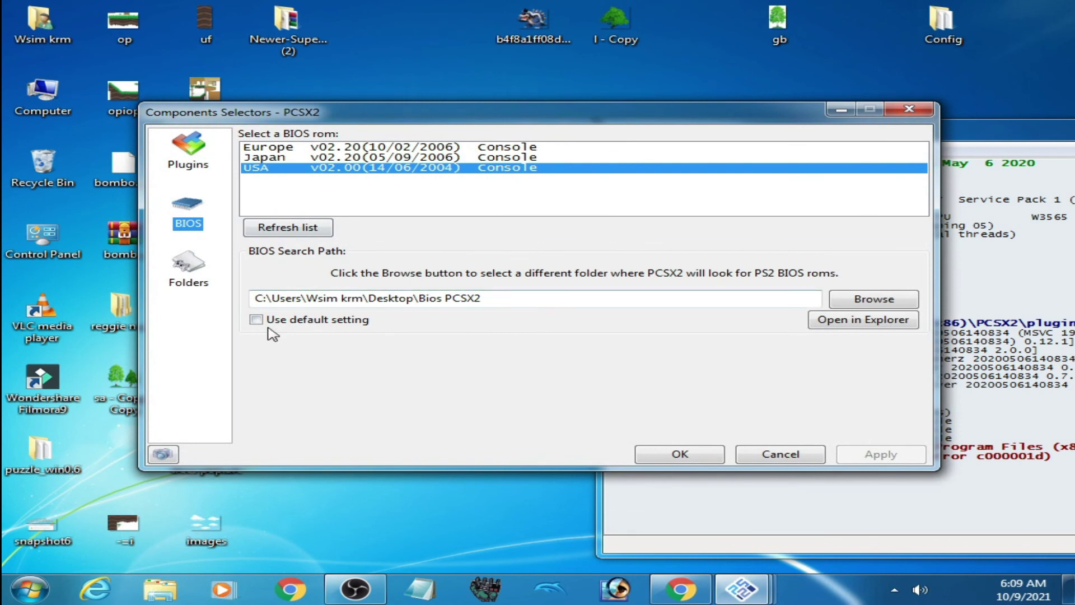
# Toggle the default BIOS path on and off, choose the desktop's Bios PCSX2 folder as the search path, and apply it with USA v02.00 selected
pyautogui.click(256, 320)
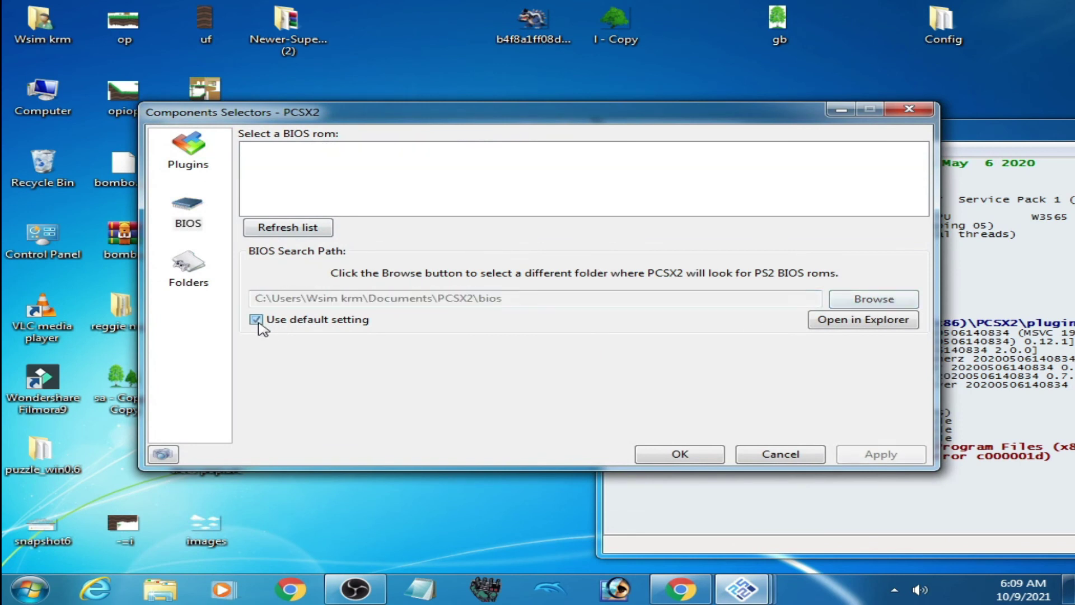
pyautogui.click(257, 320)
pyautogui.click(875, 303)
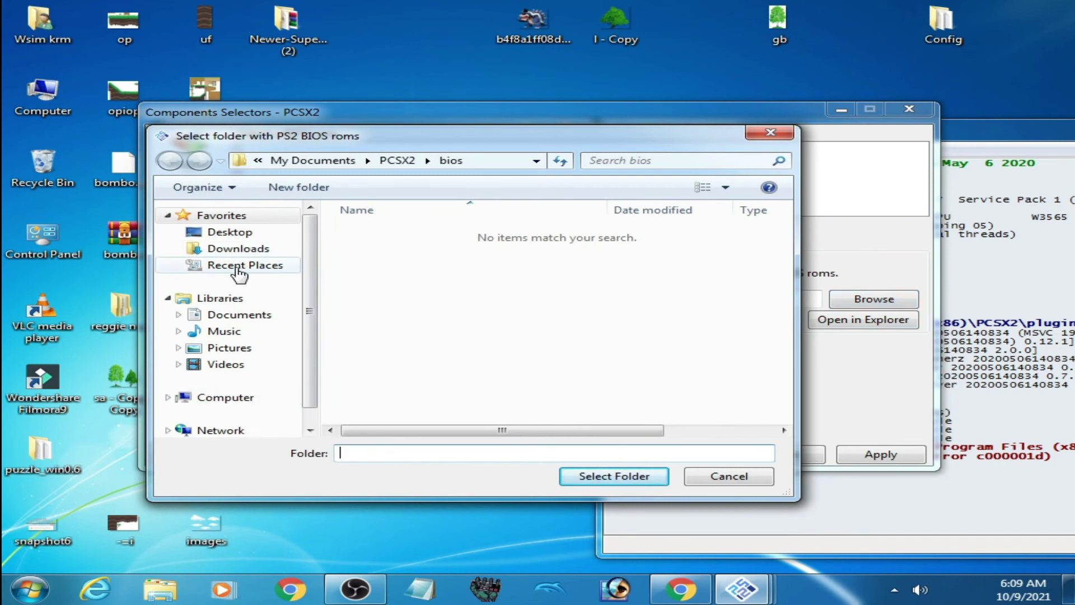
pyautogui.click(231, 233)
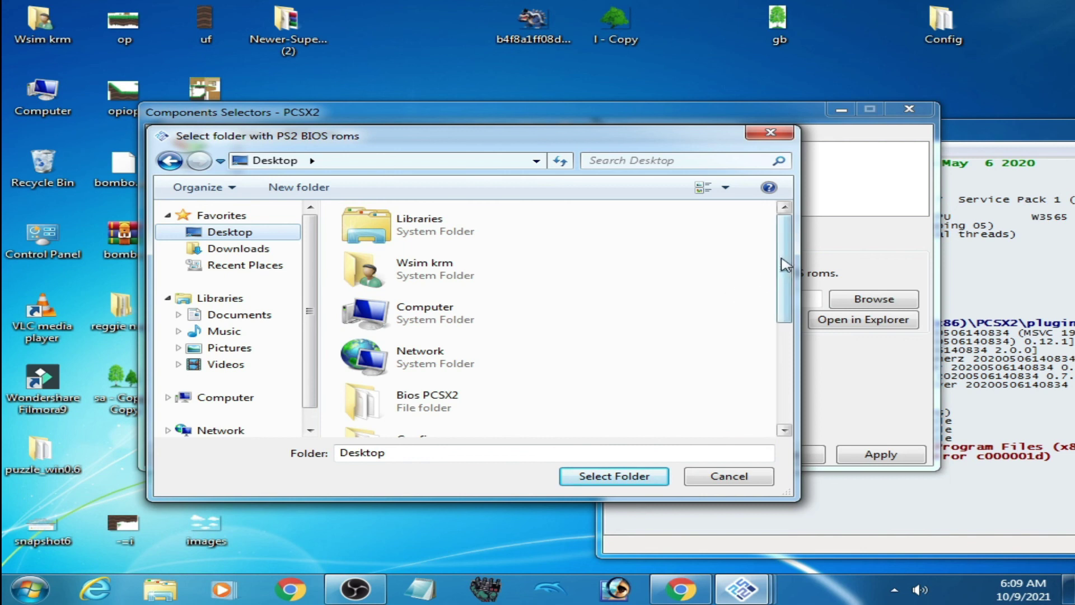
pyautogui.moveTo(786, 265); pyautogui.dragTo(785, 293)
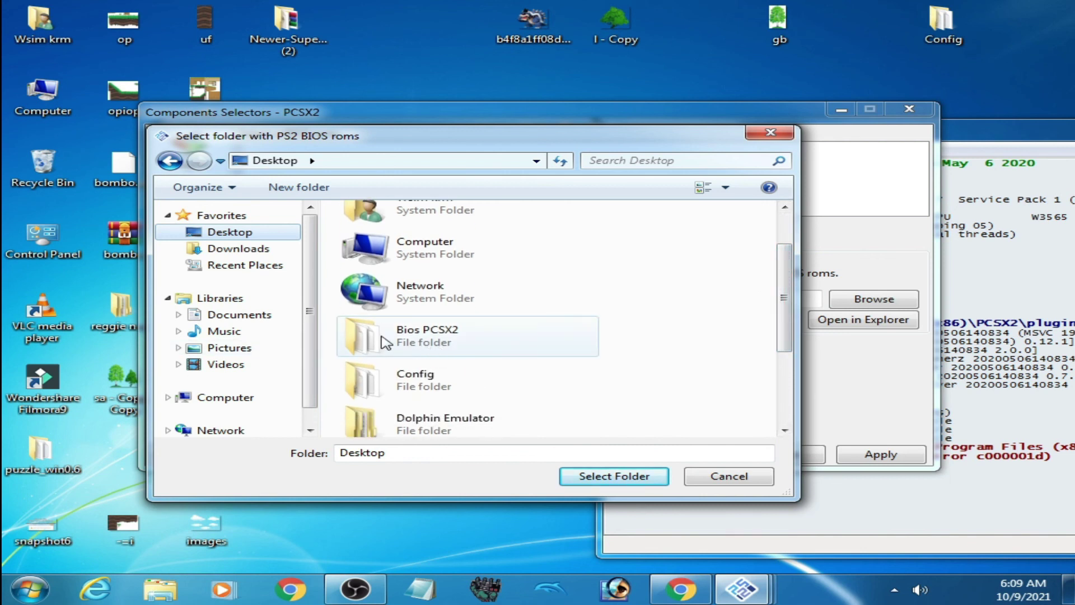
pyautogui.click(414, 336)
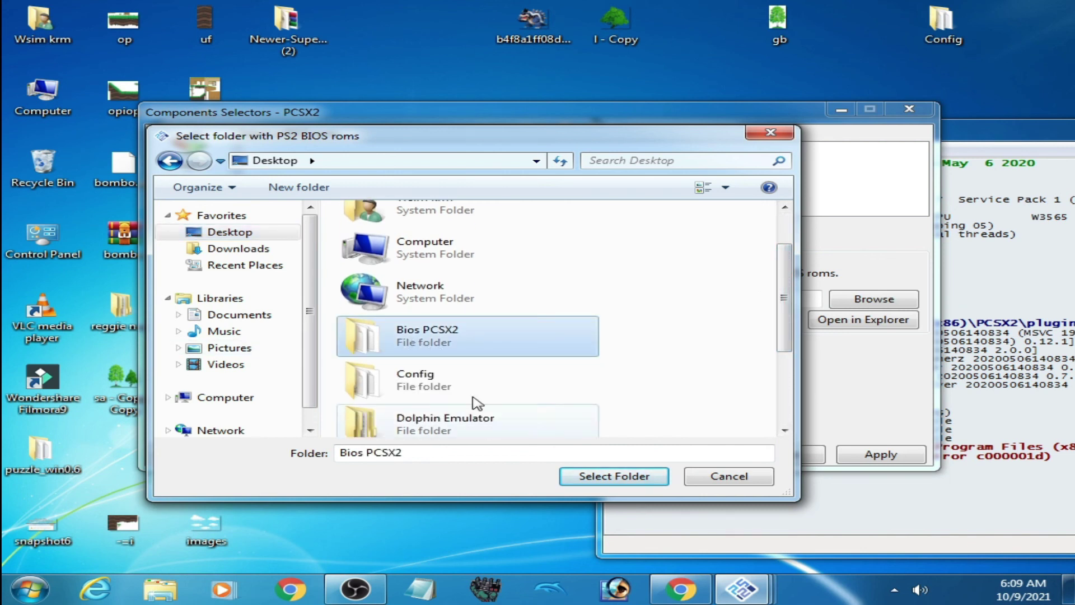
pyautogui.click(616, 476)
pyautogui.click(857, 455)
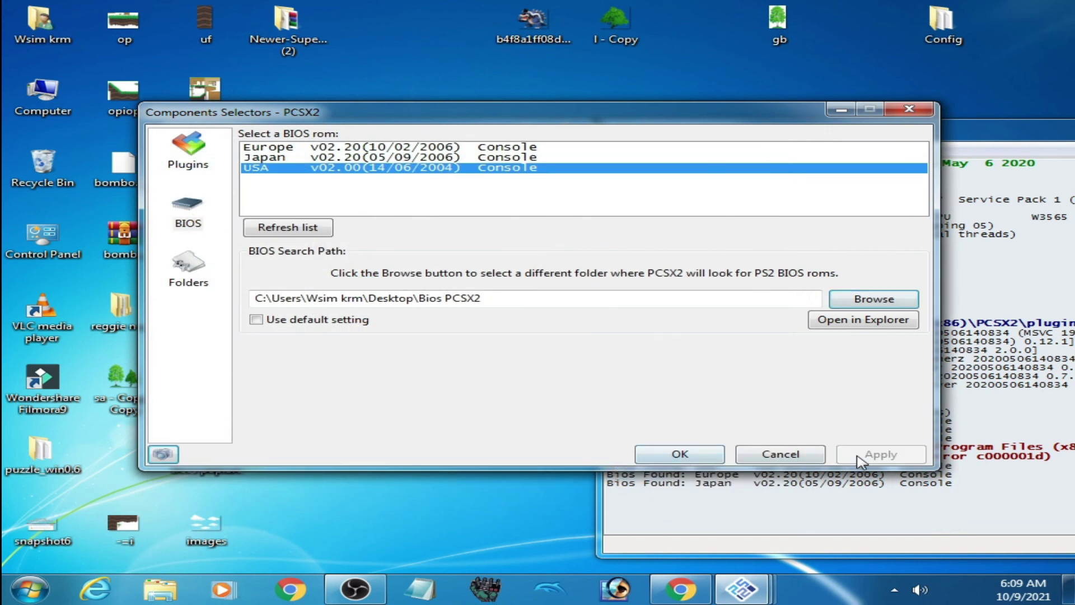
pyautogui.click(668, 457)
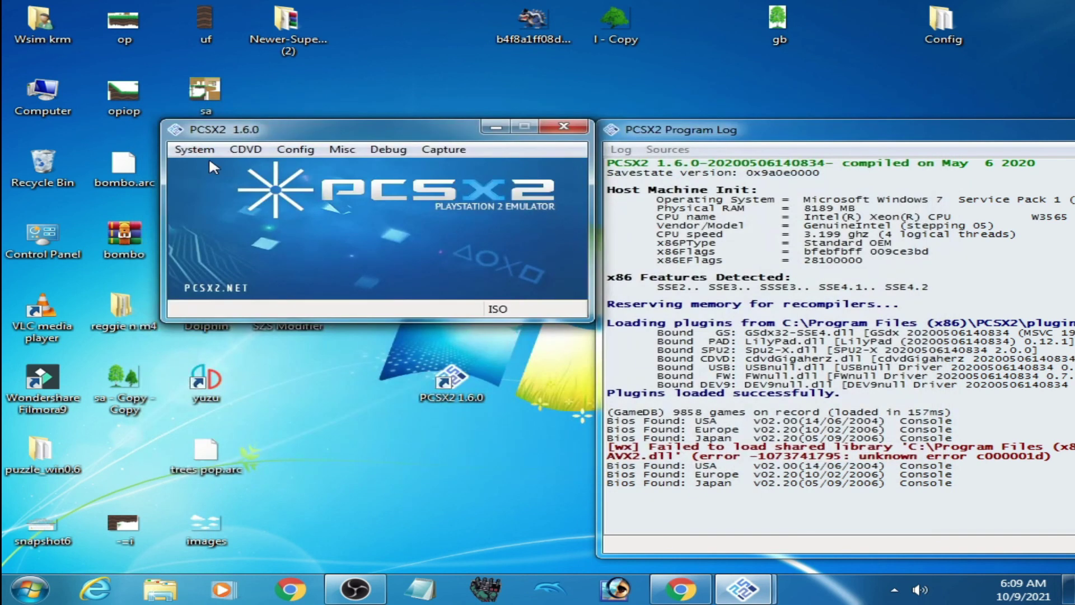
# Boot the ISO in fast mode and move the game window down so it clears the desktop's upper icons
pyautogui.click(197, 150)
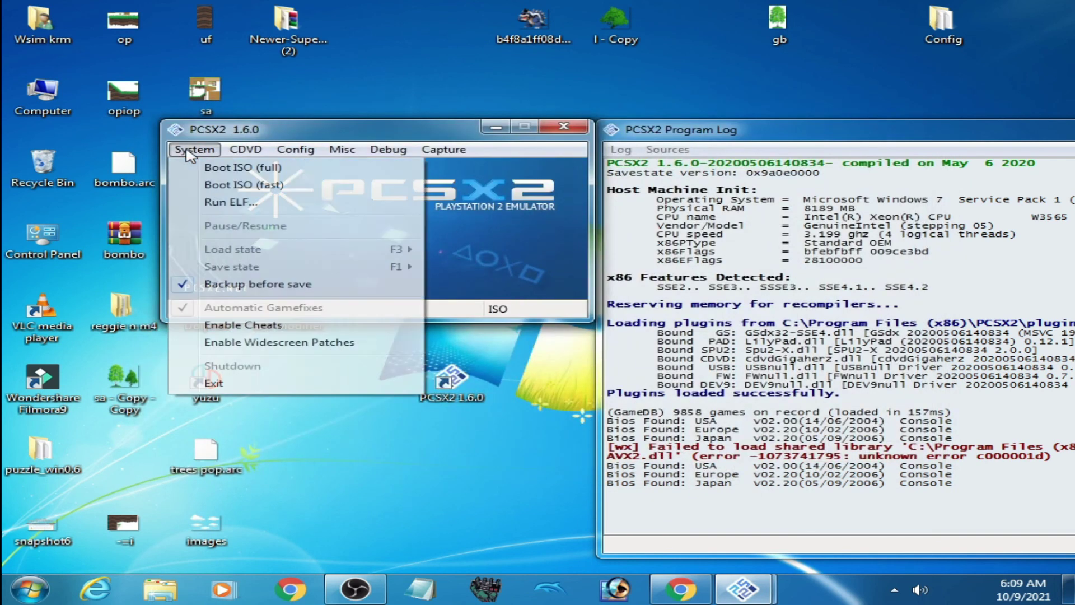
pyautogui.click(220, 187)
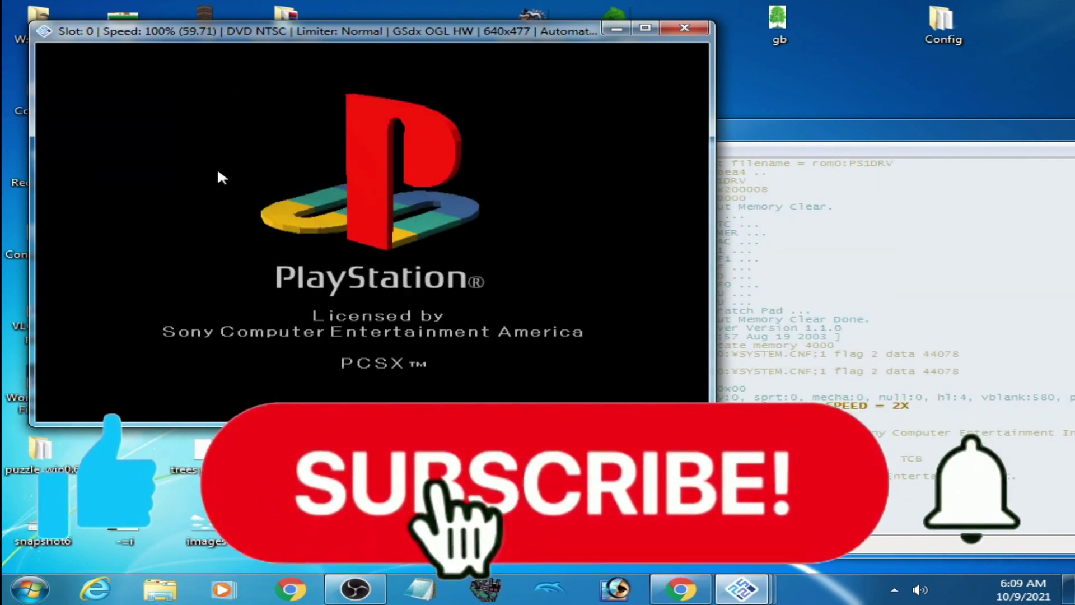
pyautogui.moveTo(232, 35); pyautogui.dragTo(352, 154)
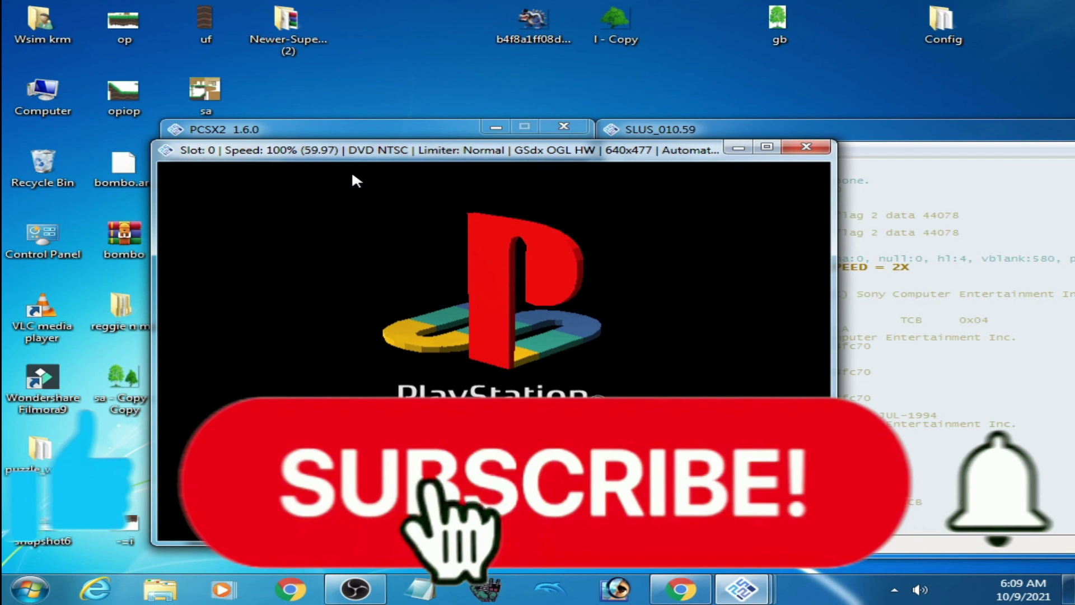